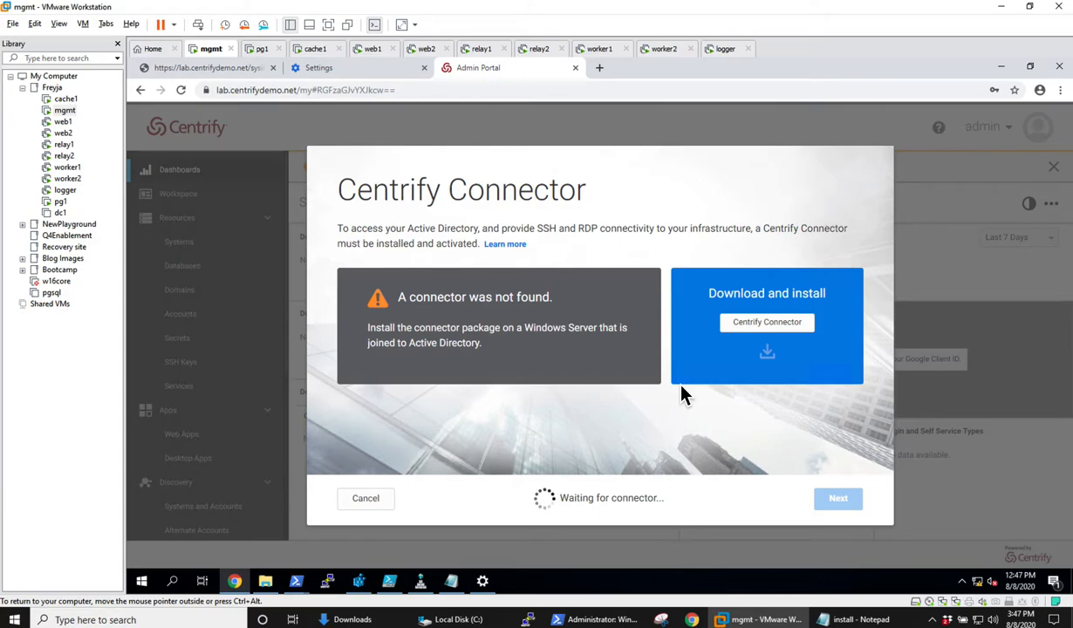
Download the Centrify Connector installer from the Admin Portal and keep the downloaded file.
click(767, 323)
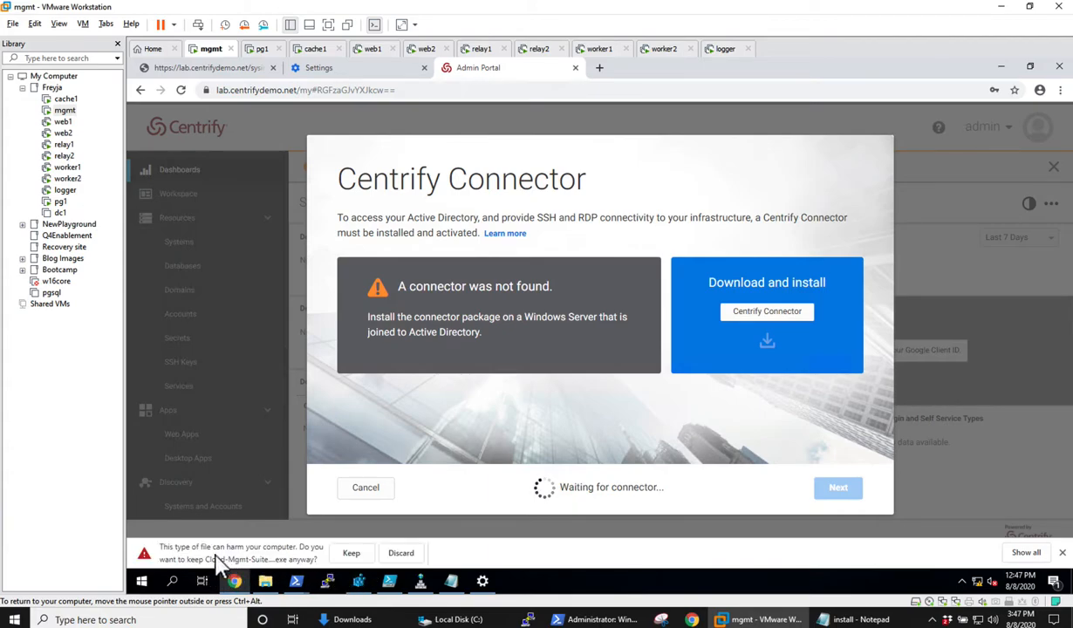
click(349, 552)
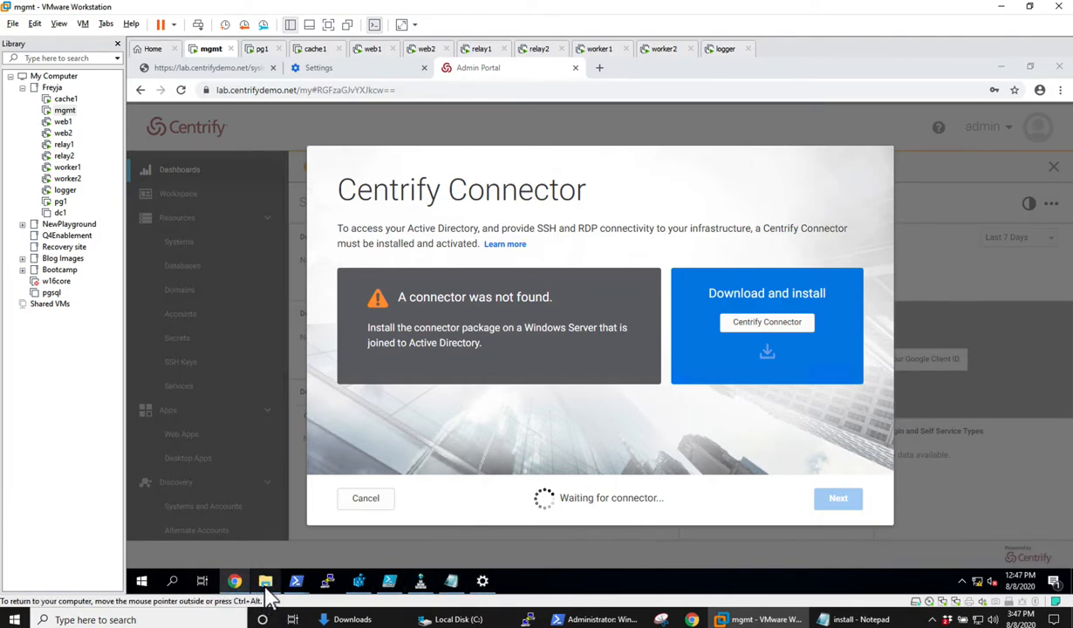
click(296, 581)
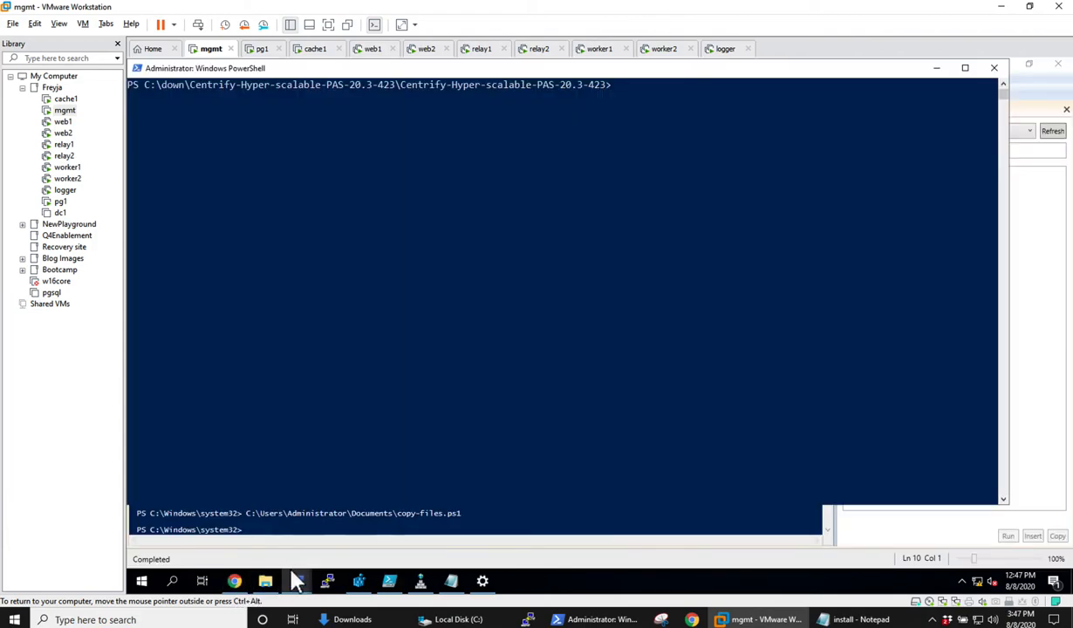
click(236, 582)
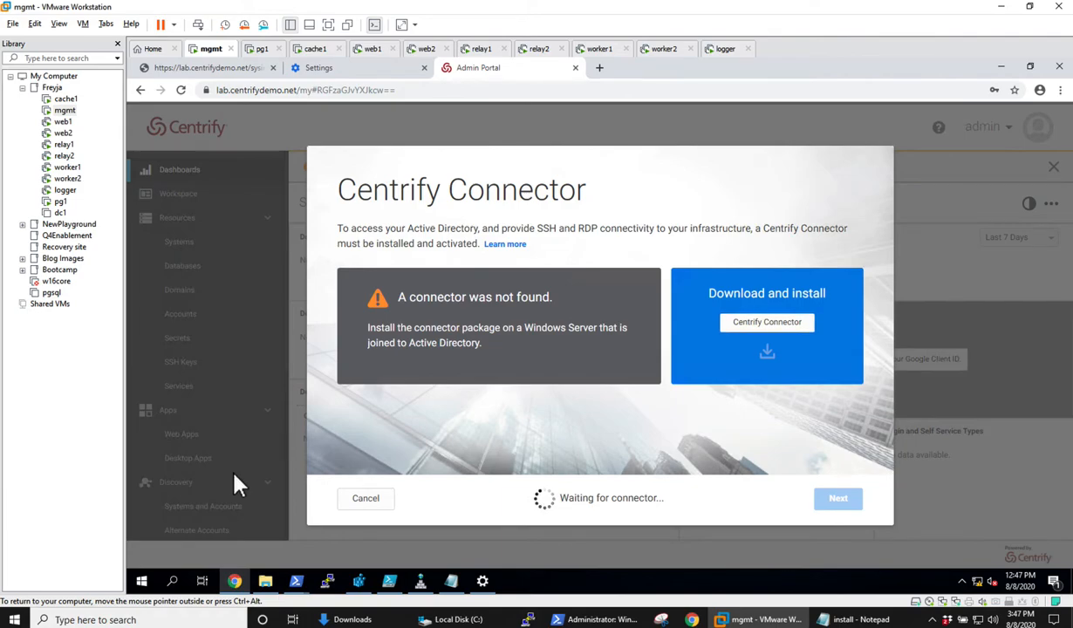
Locate the newly downloaded Cloud-Mgmt-Suite-win64 (4).exe in its folder and run it despite the SmartScreen prompt.
key(ctrl+j)
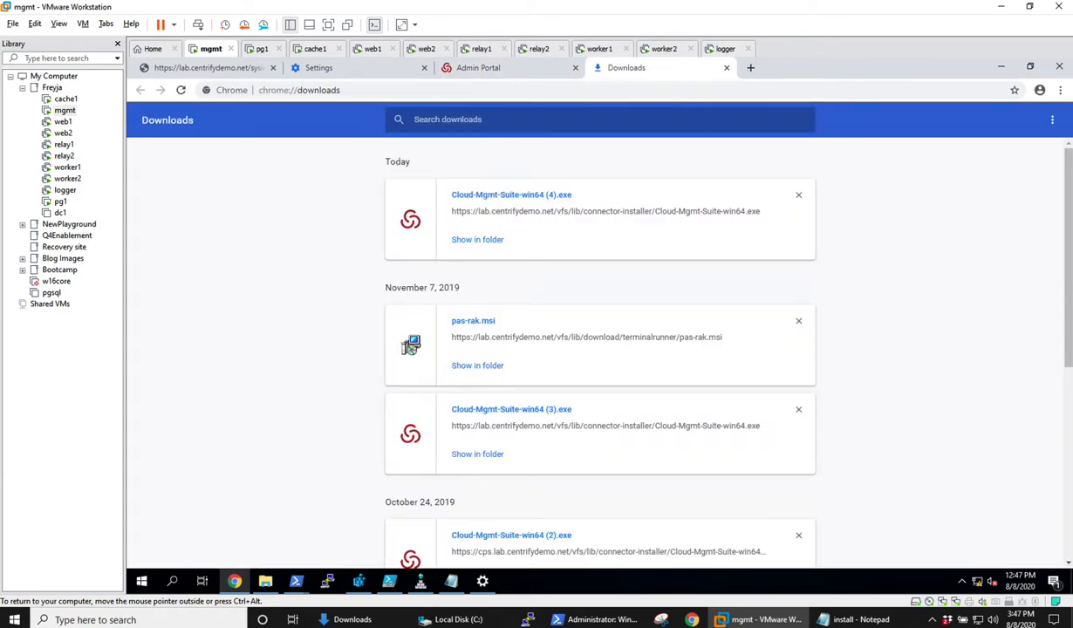
double_click(478, 241)
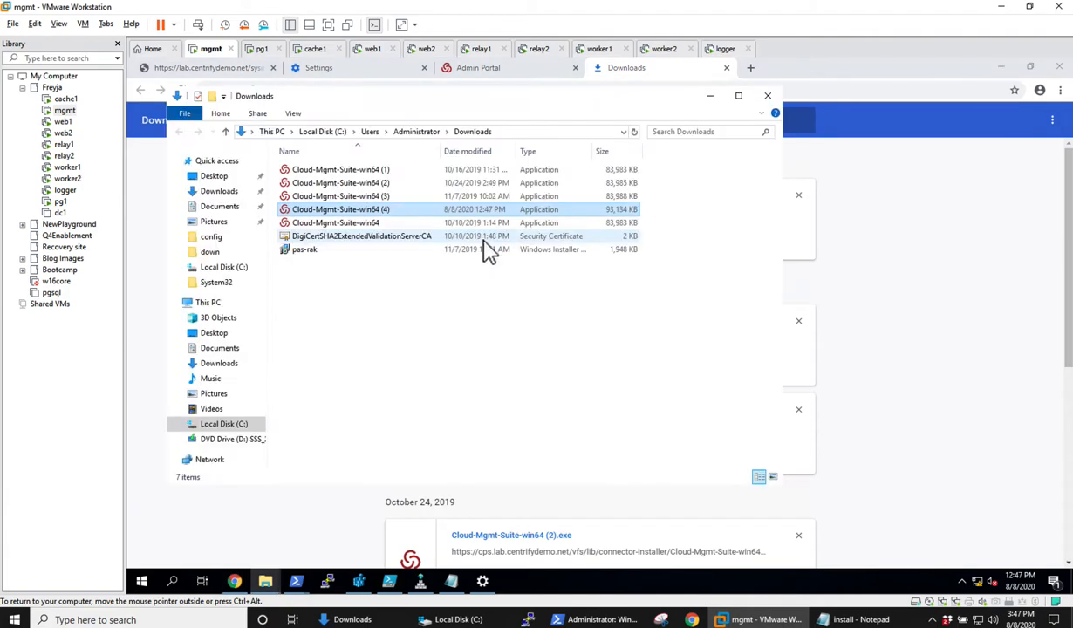
double_click(380, 211)
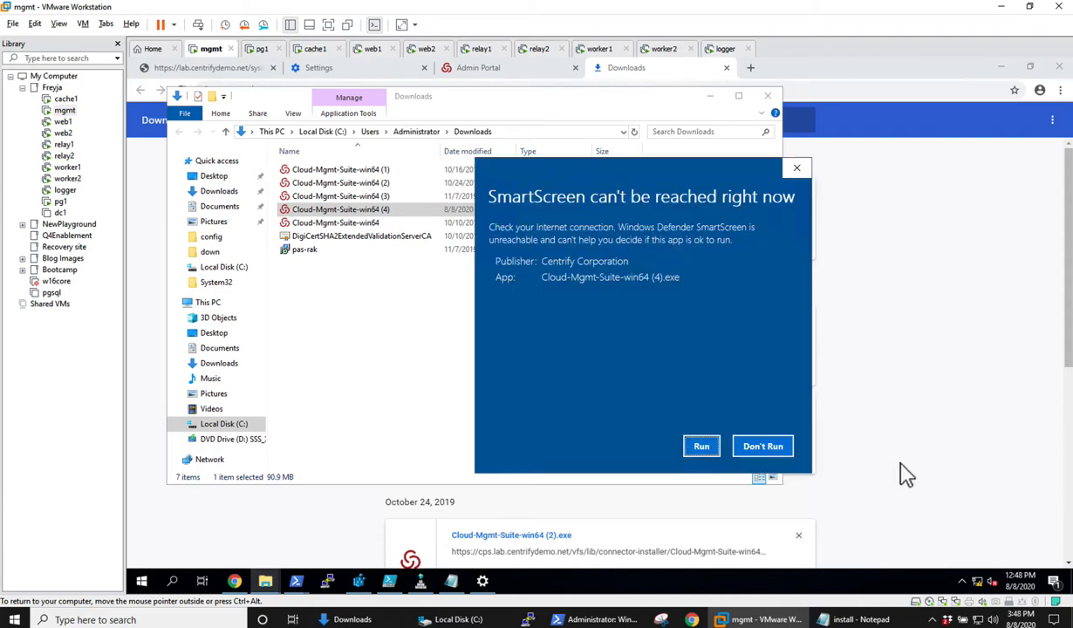
click(703, 447)
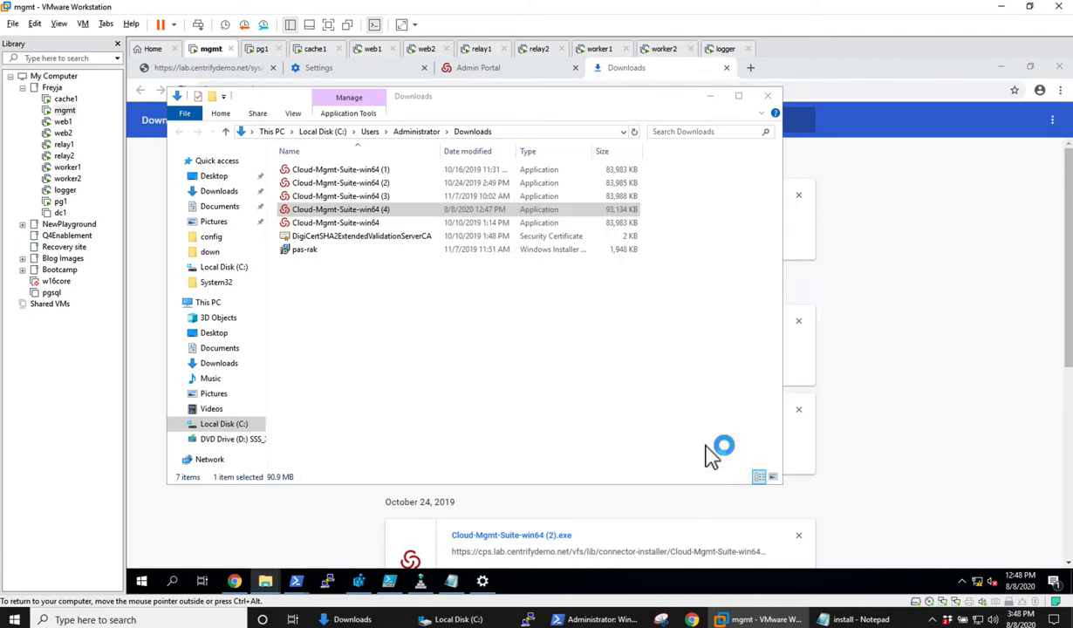
click(928, 323)
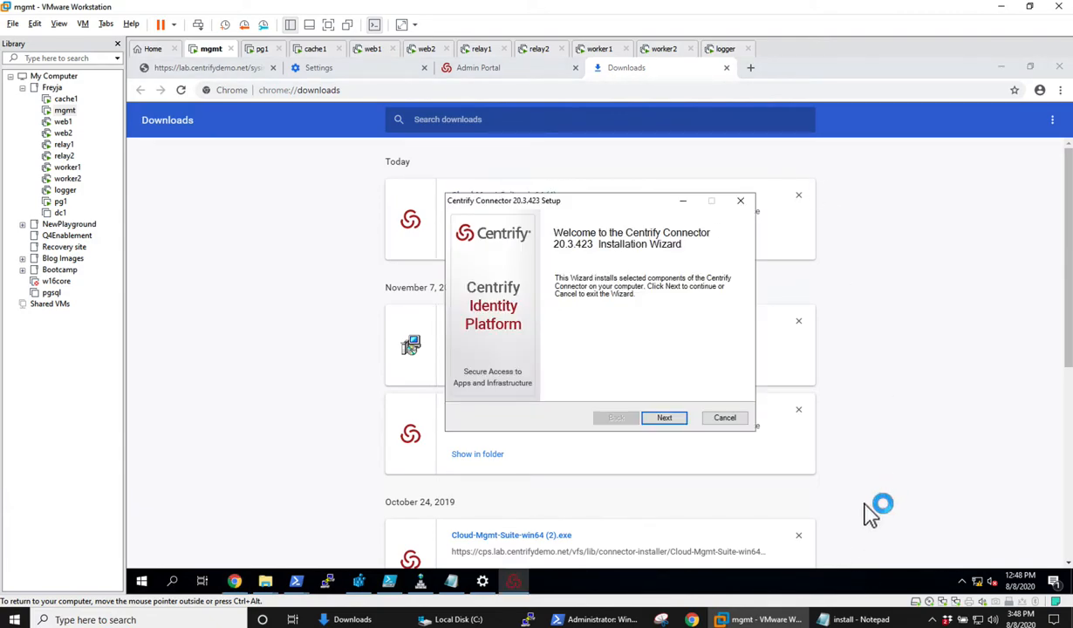
Accept the license agreement and install Centrify Connector 20.3.423 with the default features and location.
click(671, 423)
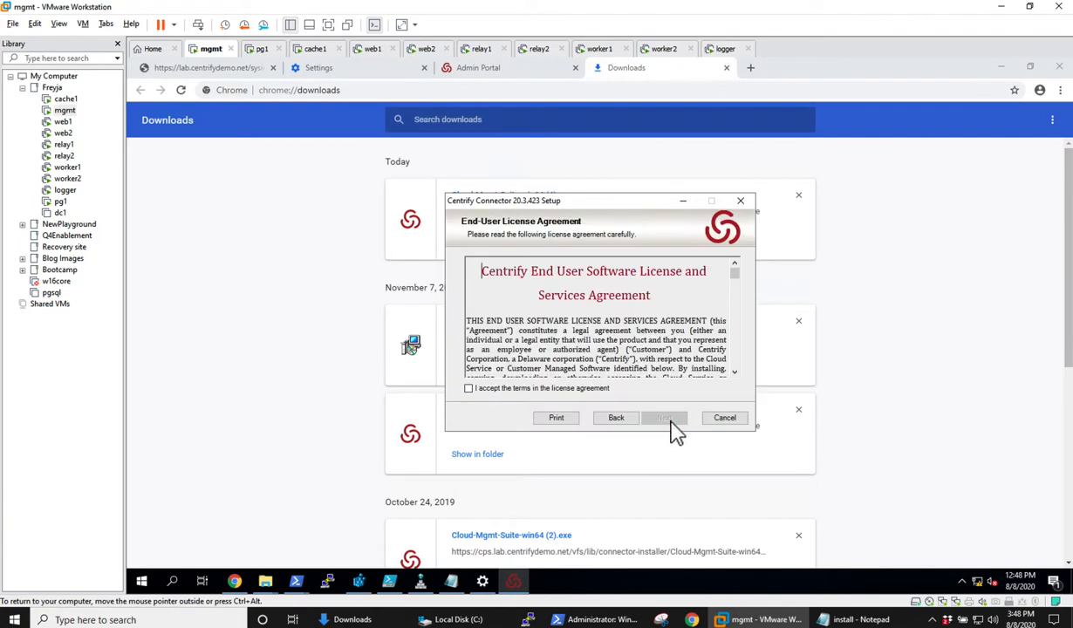
click(549, 386)
click(664, 419)
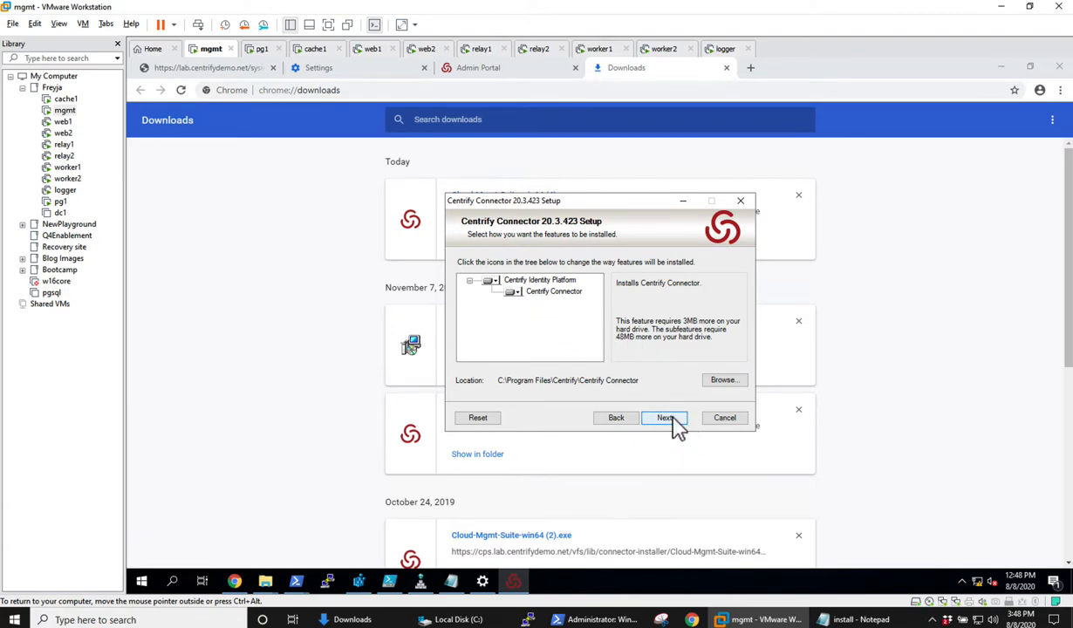
click(667, 419)
click(667, 419)
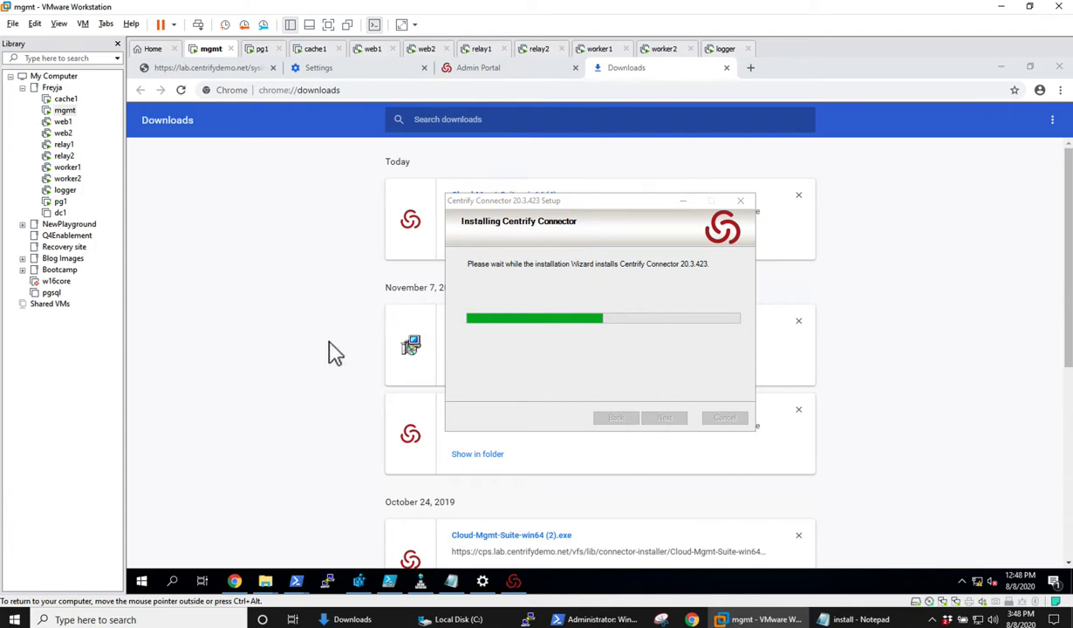
Cancel the connector setup prompt in the Admin Portal and open the Centrify Connectors list in the network settings.
click(488, 70)
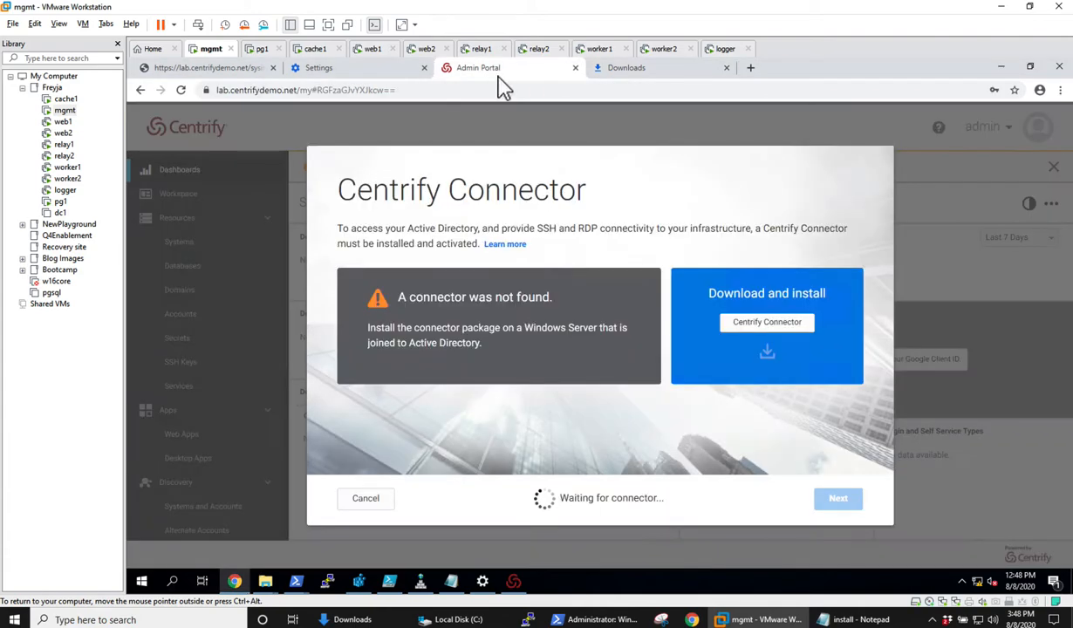
click(365, 498)
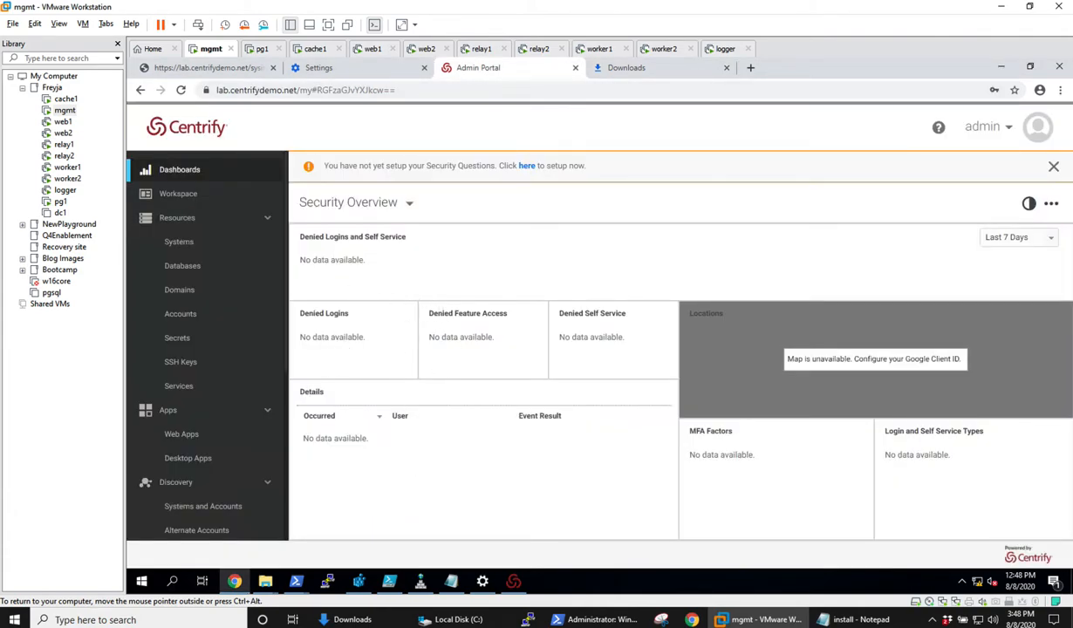
click(188, 243)
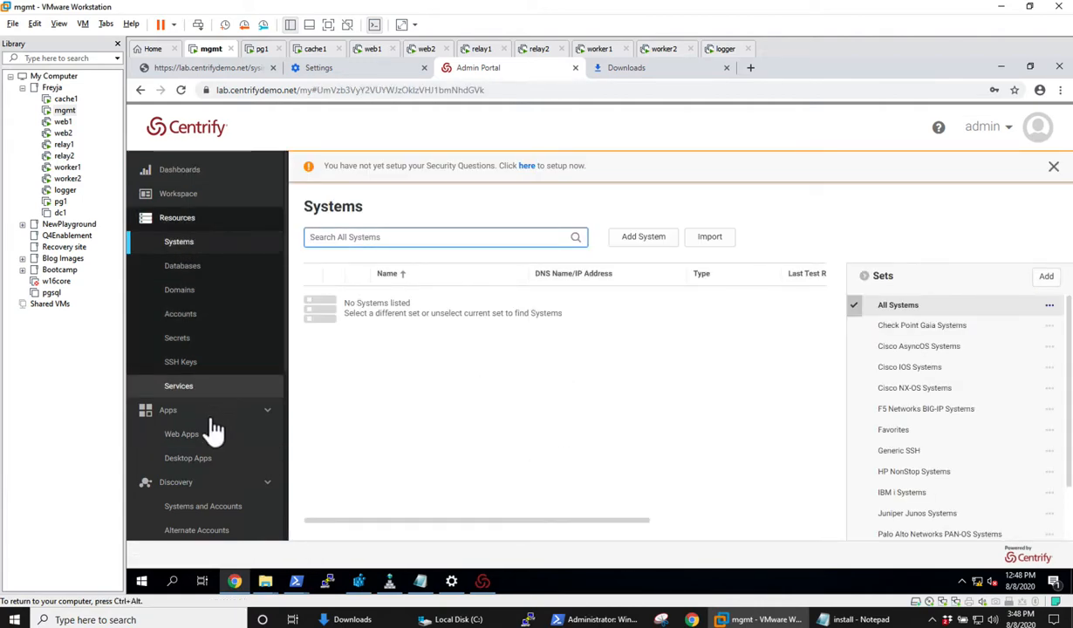
scroll(214, 427, down, 3)
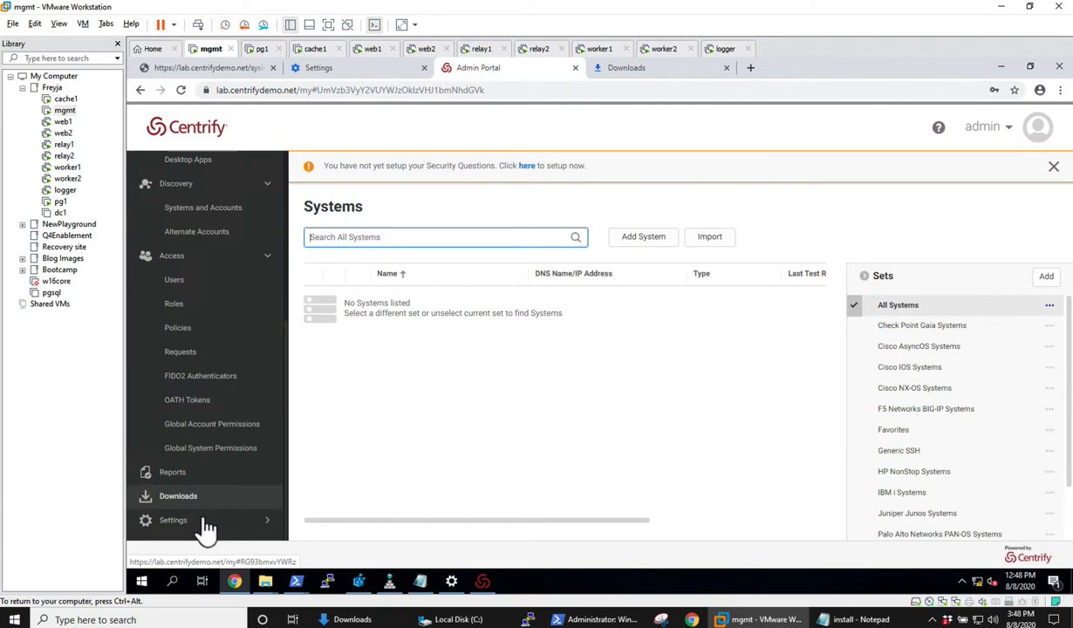
click(222, 518)
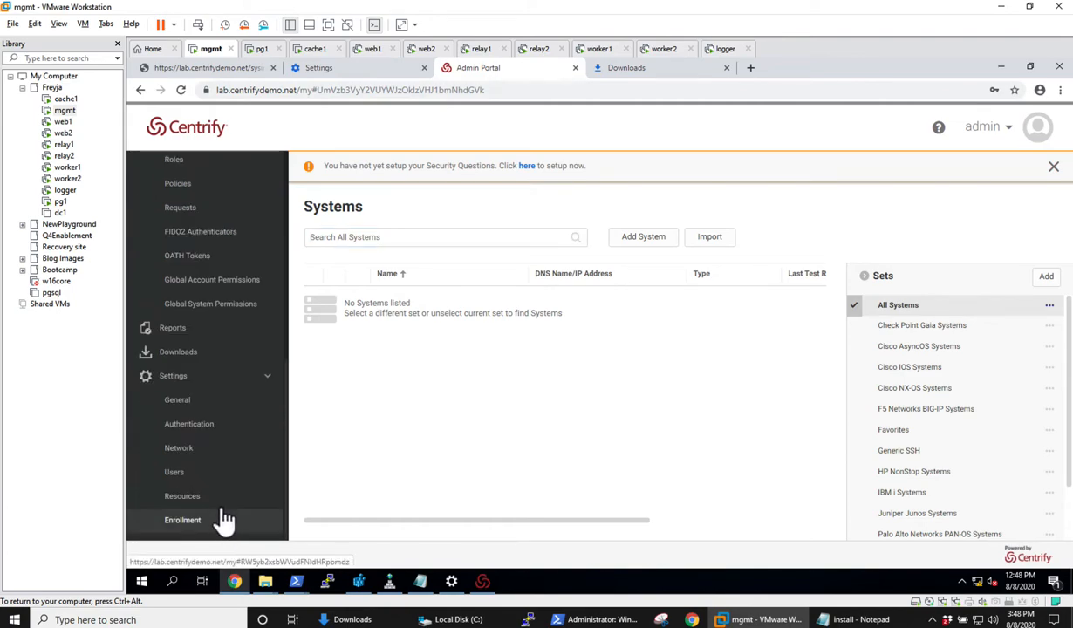
click(187, 449)
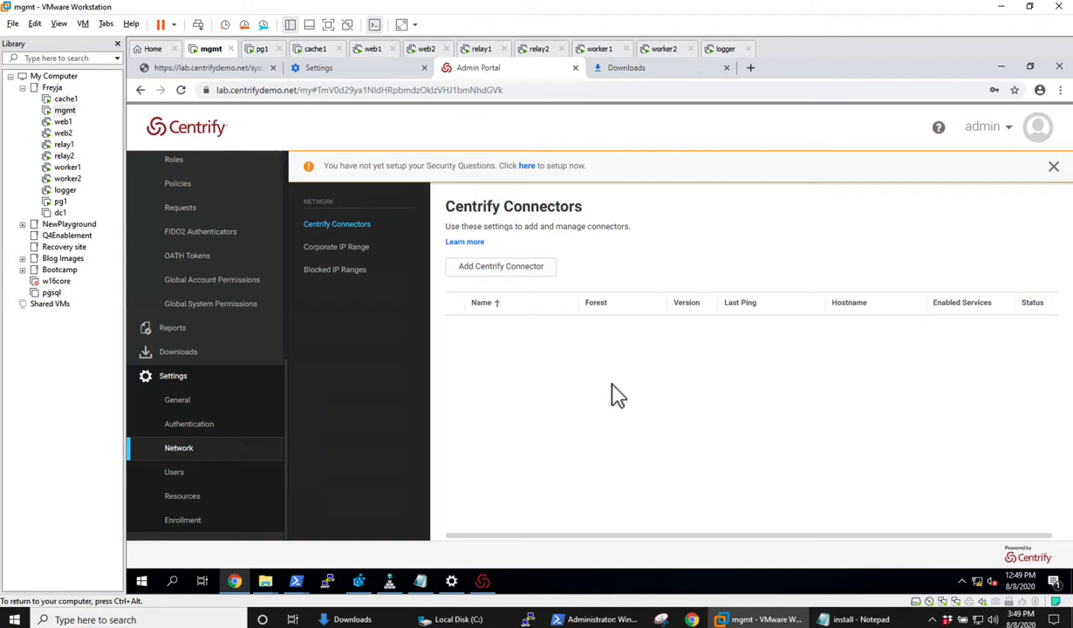
click(758, 619)
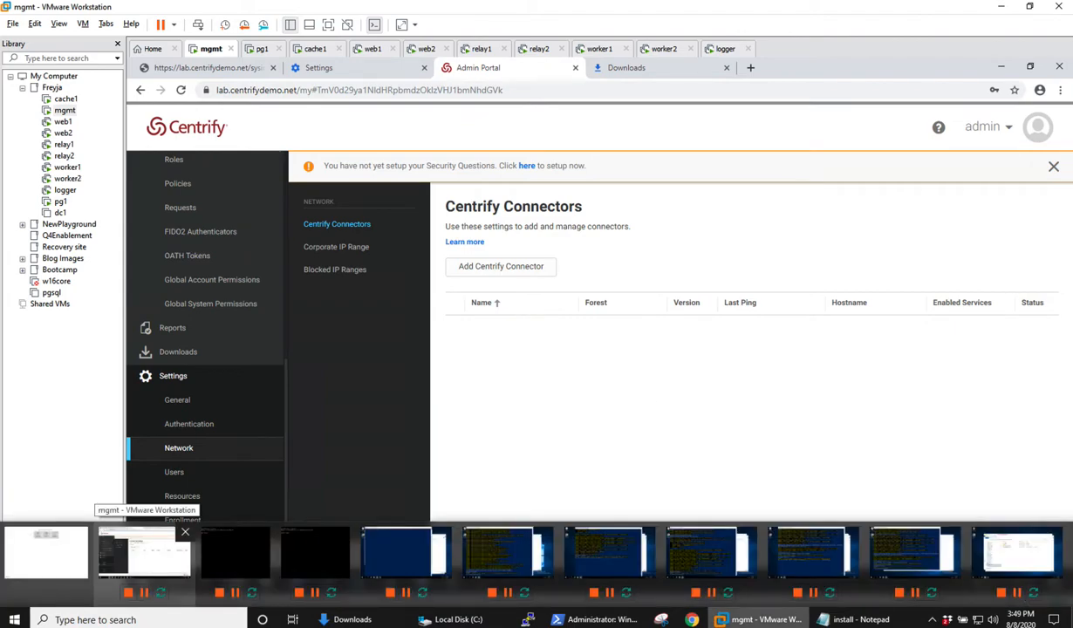
right_click(742, 626)
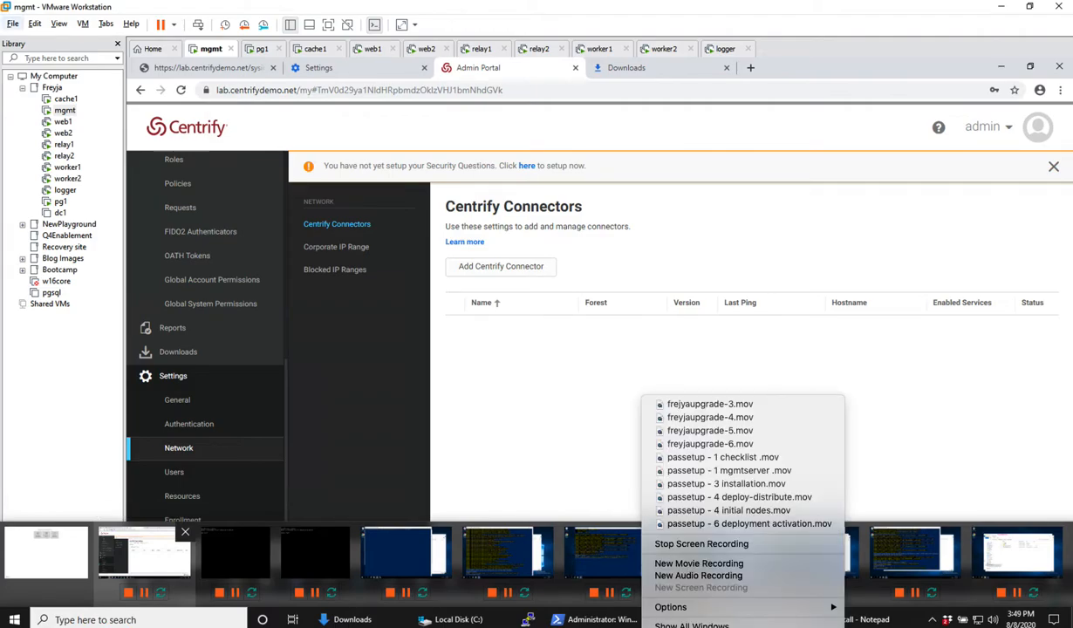
key(Escape)
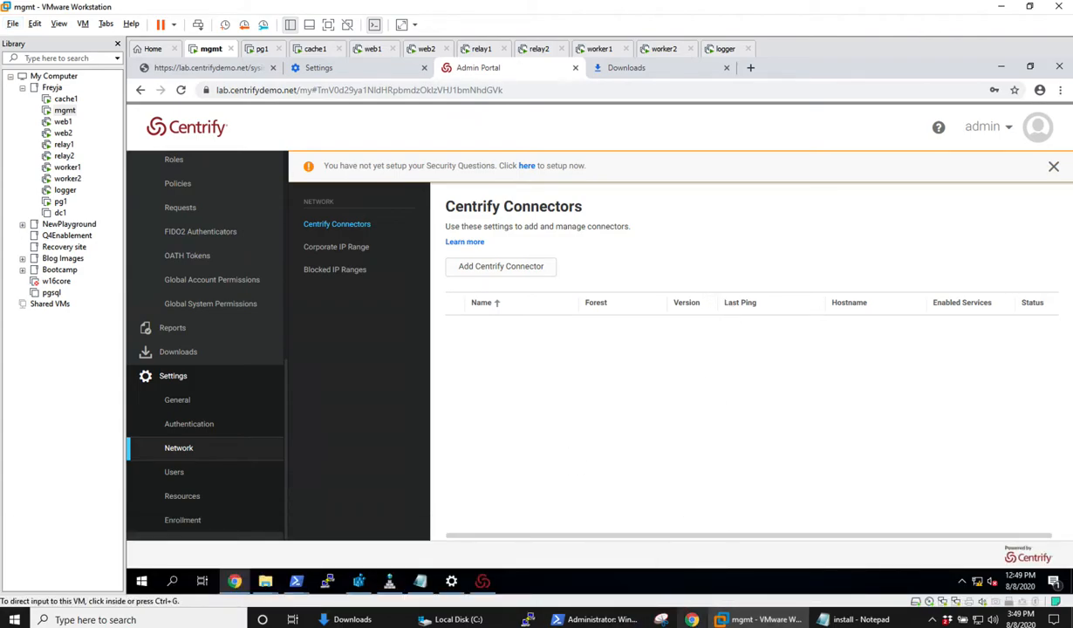
key(super+Tab)
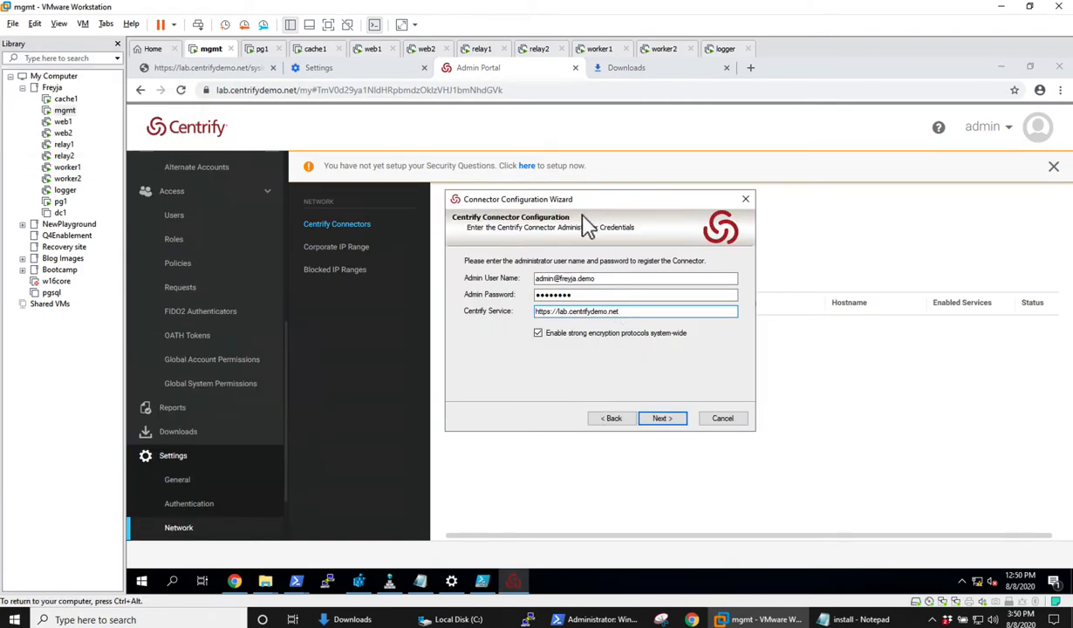
click(614, 418)
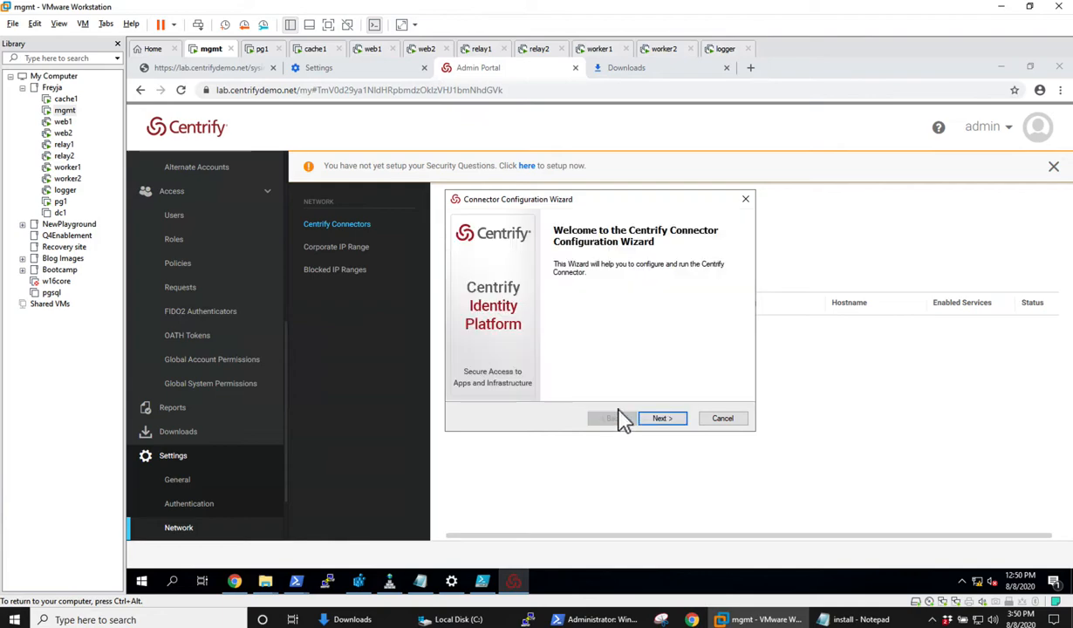
click(666, 418)
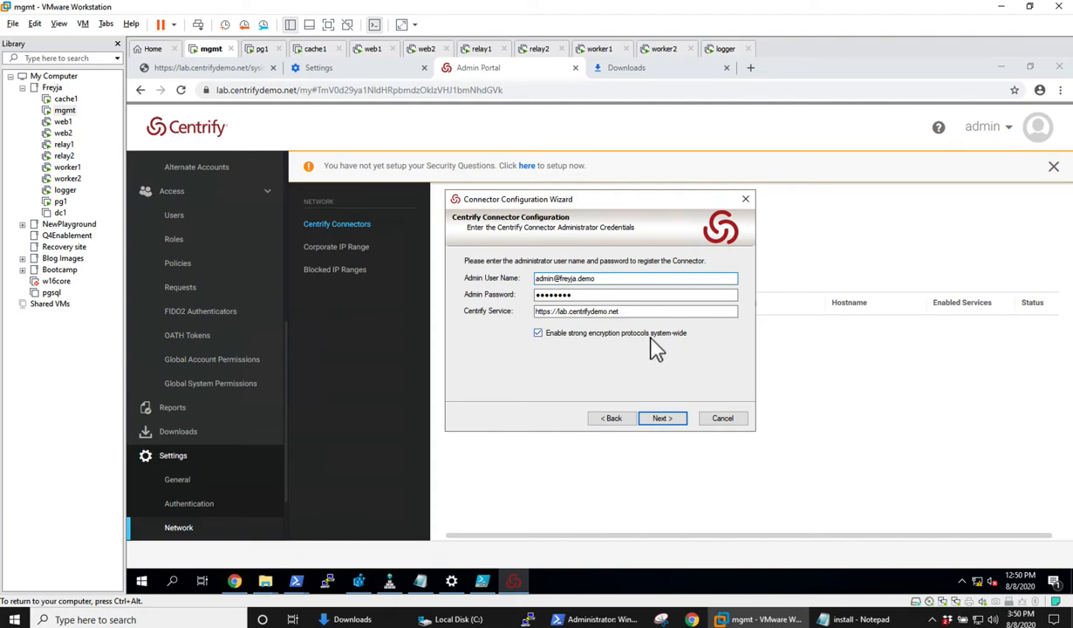
mouse_move(651, 337)
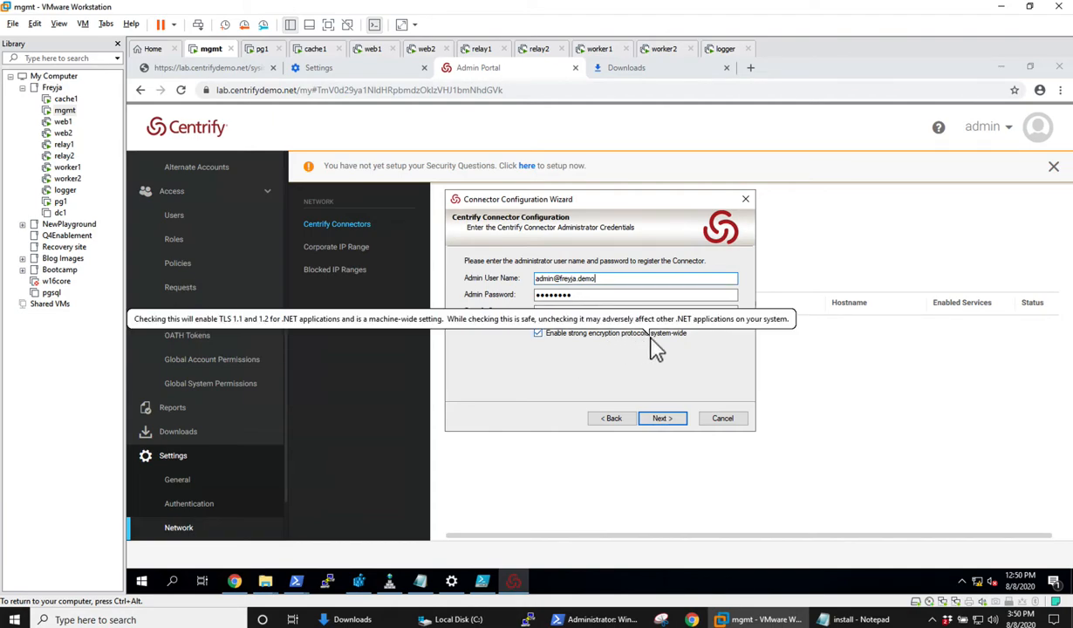
click(668, 422)
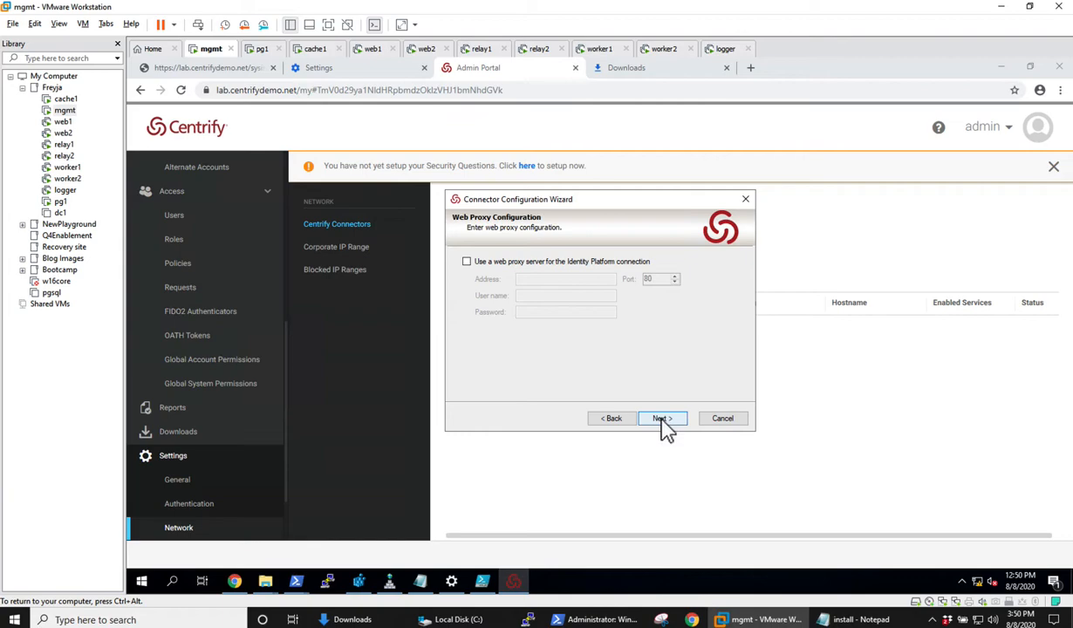
click(663, 420)
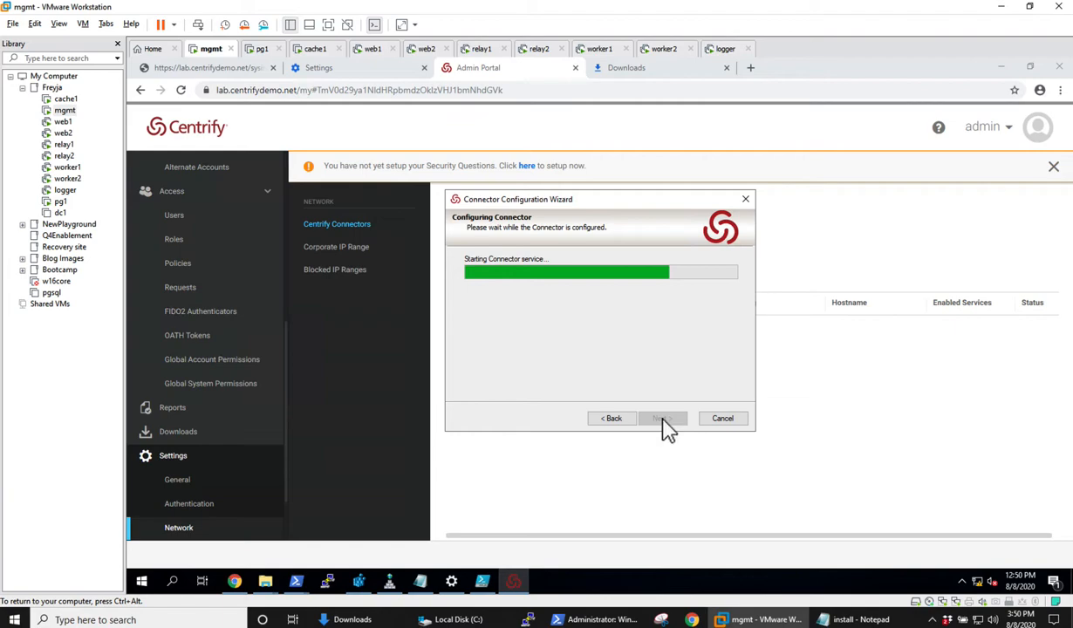
mouse_move(756, 619)
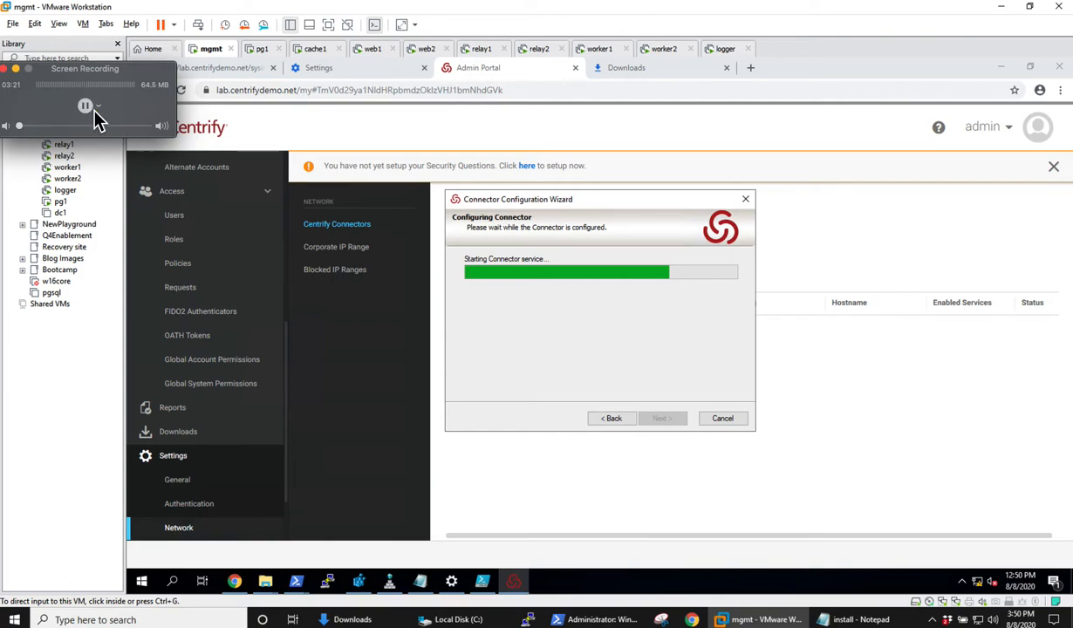
click(86, 106)
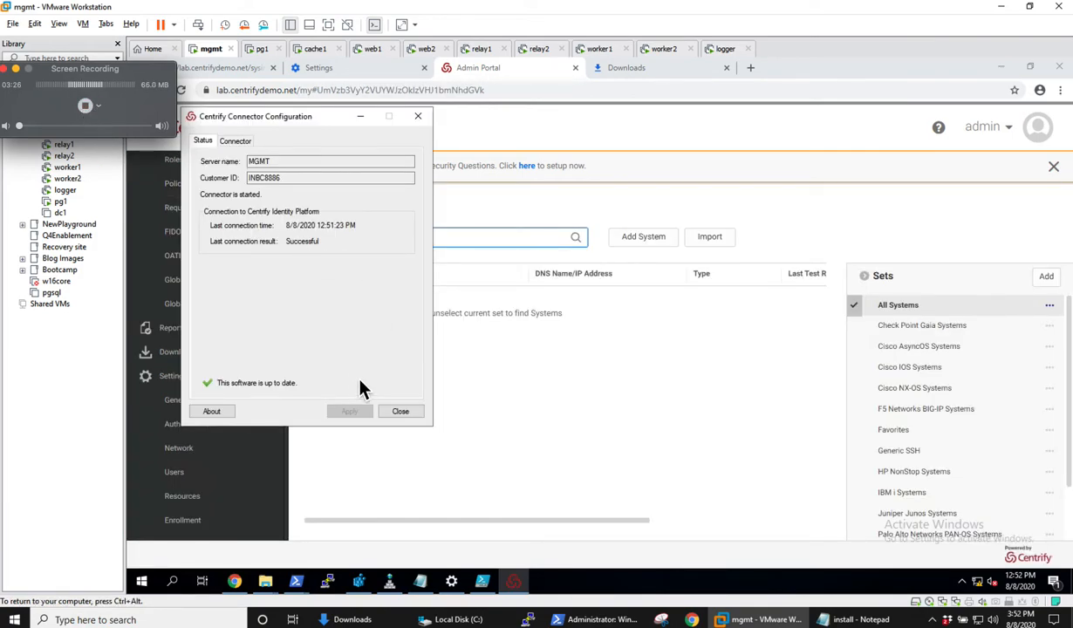
Close the Centrify Connector Configuration window and check the Centrify Connectors list in the portal's network settings.
click(405, 417)
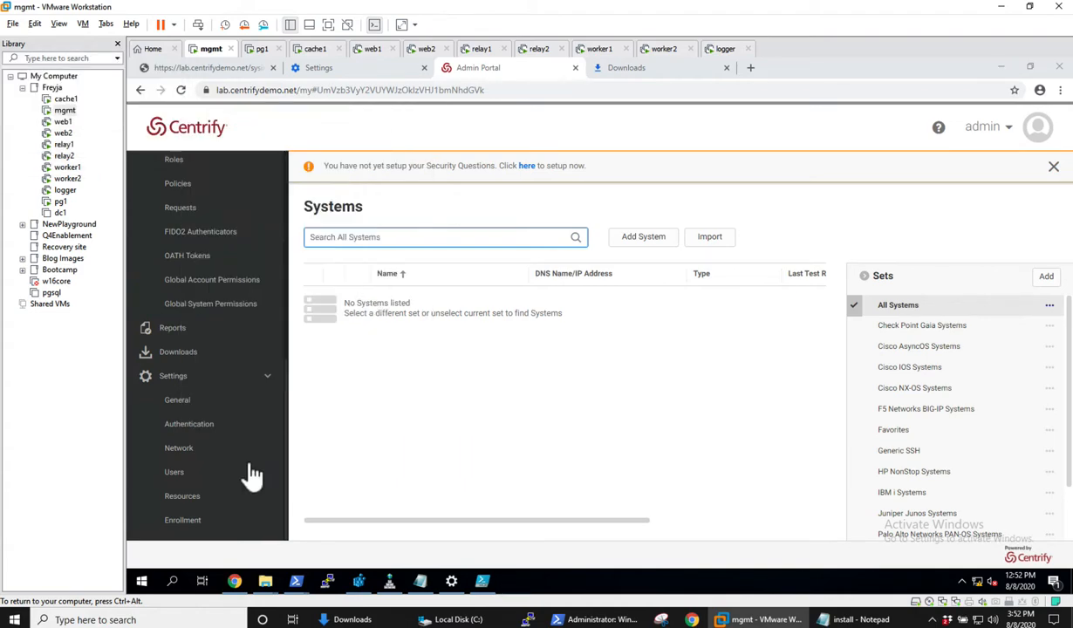
click(197, 442)
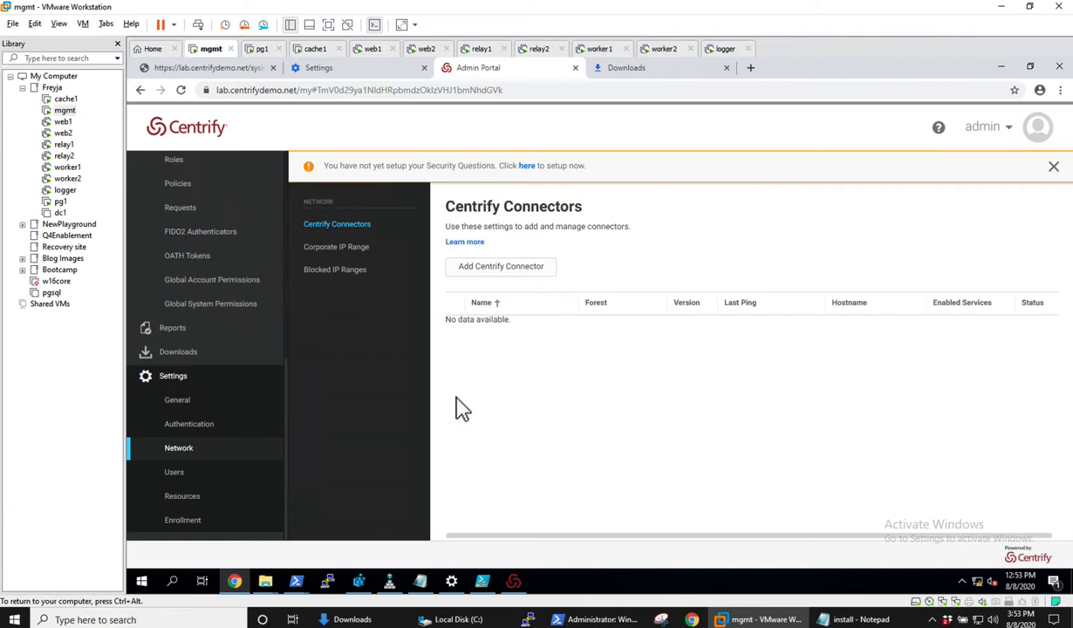
Check the version, host and tenant details in the Admin Portal's About information, and close it.
click(983, 131)
click(1016, 212)
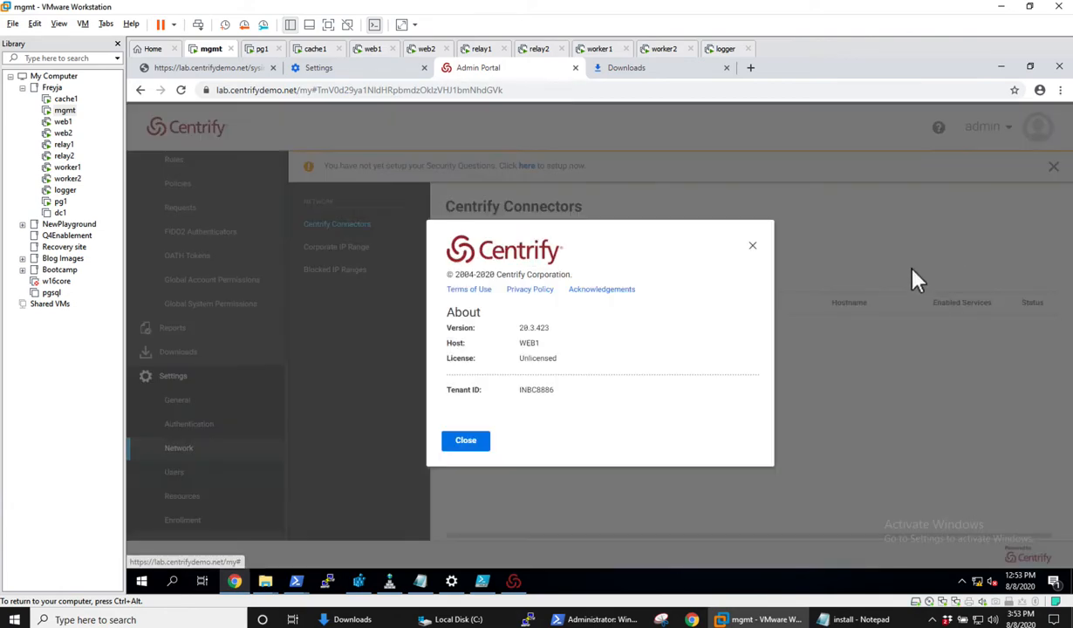
click(757, 619)
drag(595, 330, 547, 341)
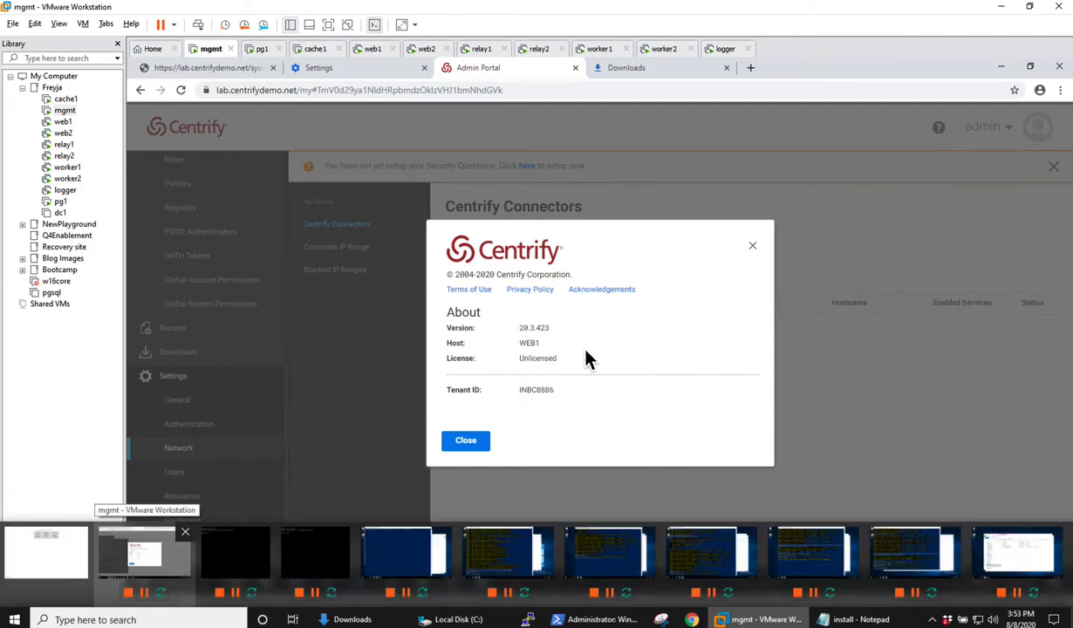
click(466, 441)
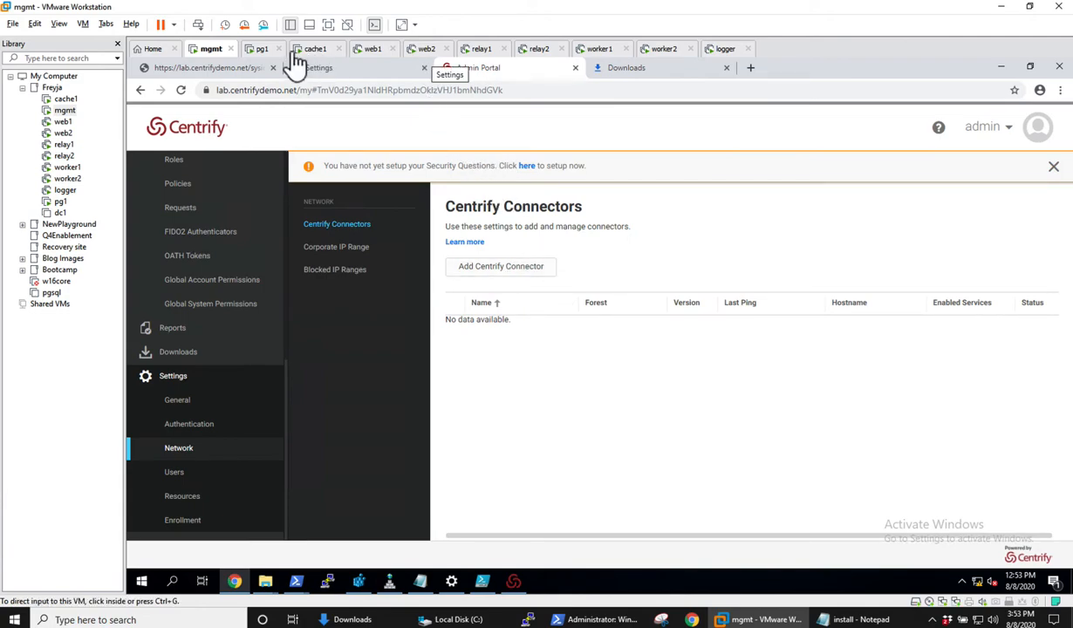
Switch to the web1 virtual machine and abandon the unexecuted Centrify-Pas-Deploy.ps1 command in PowerShell.
click(368, 50)
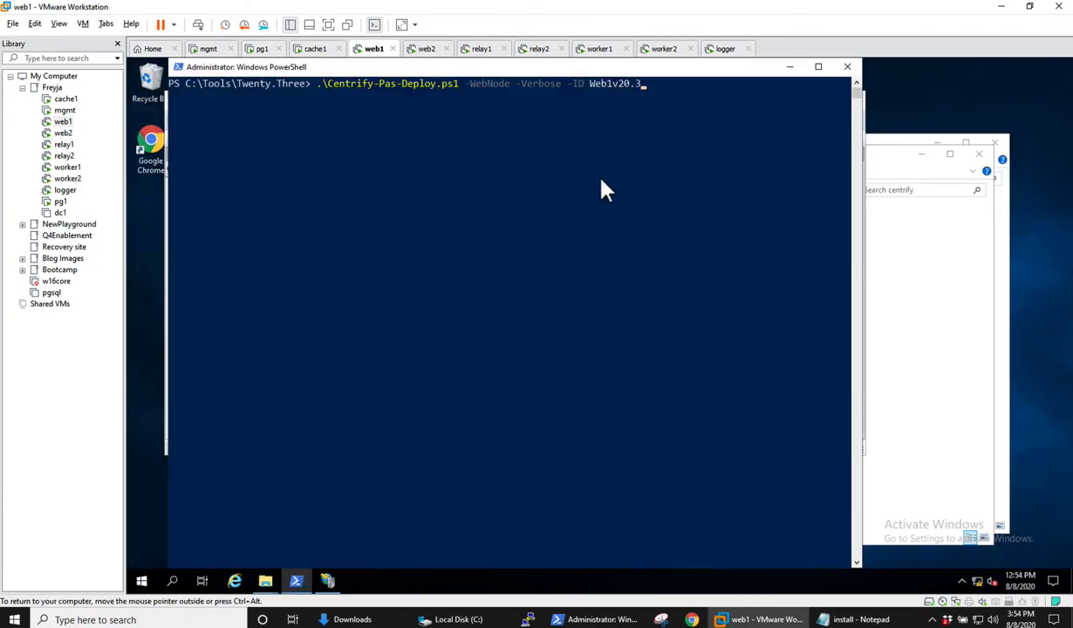
key(ctrl+c)
key(ctrl+c)
key(ctrl+c)
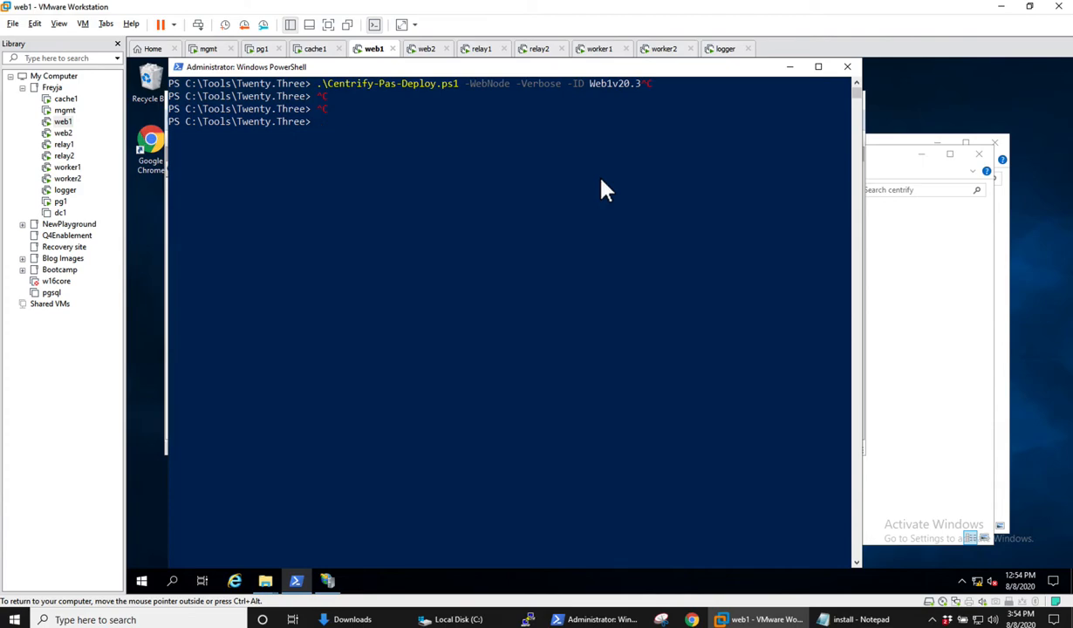
Stop the web1 server's web service by running Stop-Service W3SVC in PowerShell.
text(Stop-Appv)
key(Tab)
key(BackSpace)
key(BackSpace)
key(BackSpace)
key(BackSpace)
key(BackSpace)
key(BackSpace)
key(BackSpace)
key(BackSpace)
key(BackSpace)
key(BackSpace)
key(BackSpace)
key(BackSpace)
key(BackSpace)
key(BackSpace)
key(BackSpace)
key(BackSpace)
key(BackSpace)
key(BackSpace)
key(BackSpace)
key(BackSpace)
key(BackSpace)
text(op-Service w3)
key(Tab)
key(Return)
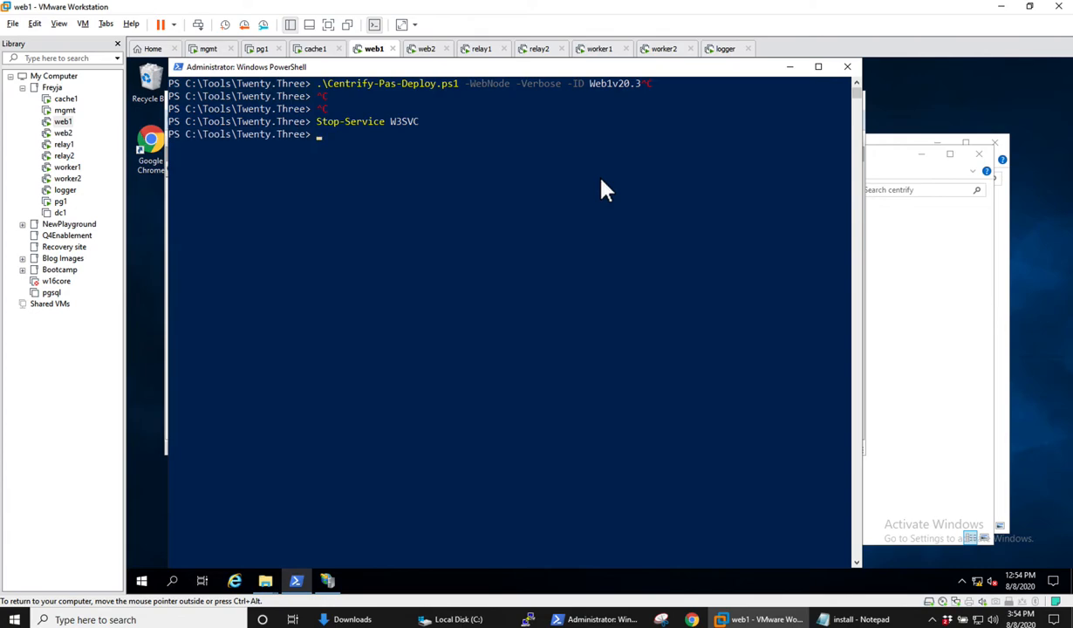
Switch to the mgmt virtual machine and sign out of the Centrify Admin Portal.
click(207, 48)
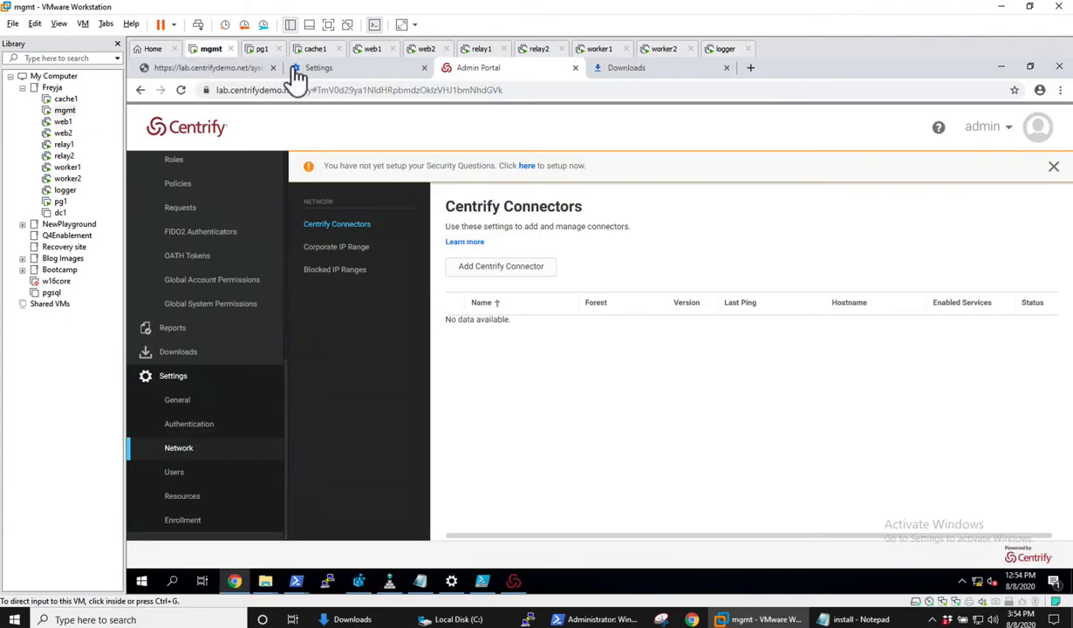
click(1007, 138)
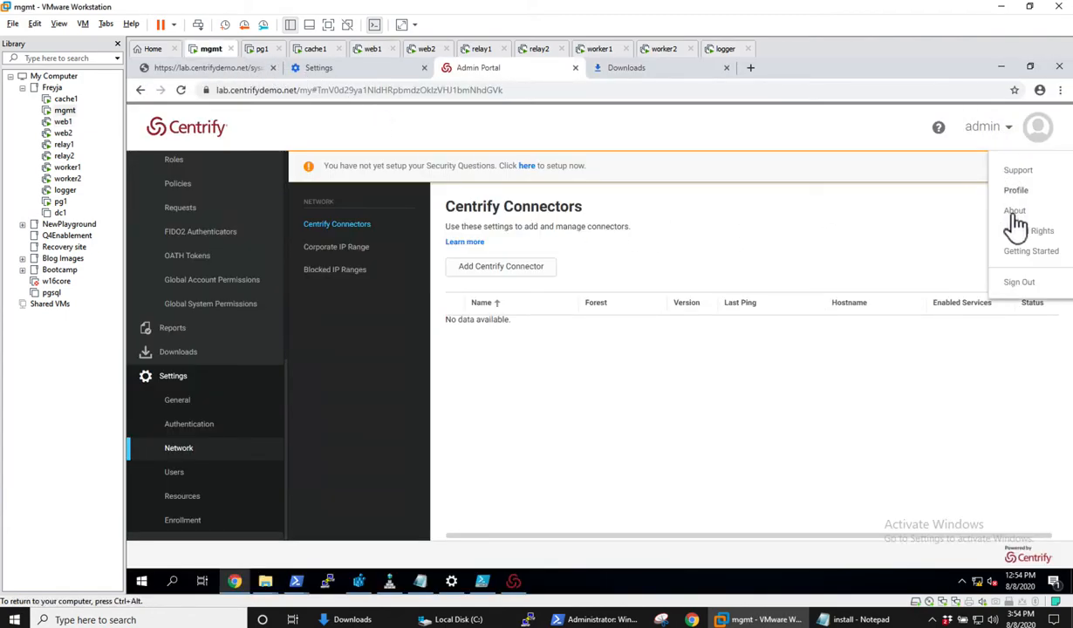
click(1020, 283)
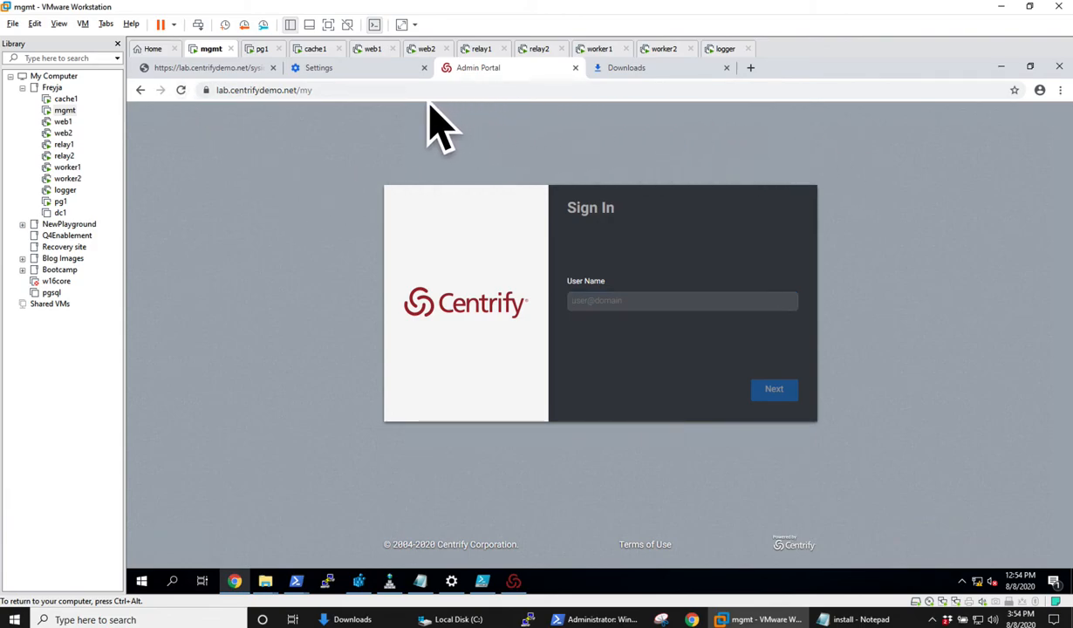
click(370, 91)
click(370, 93)
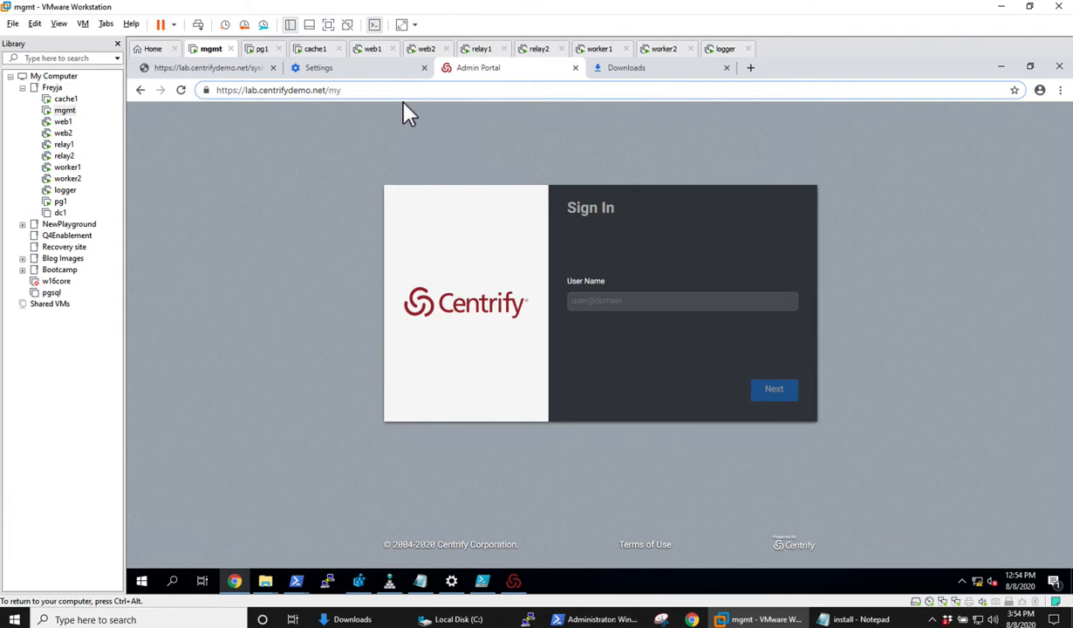
text(/)
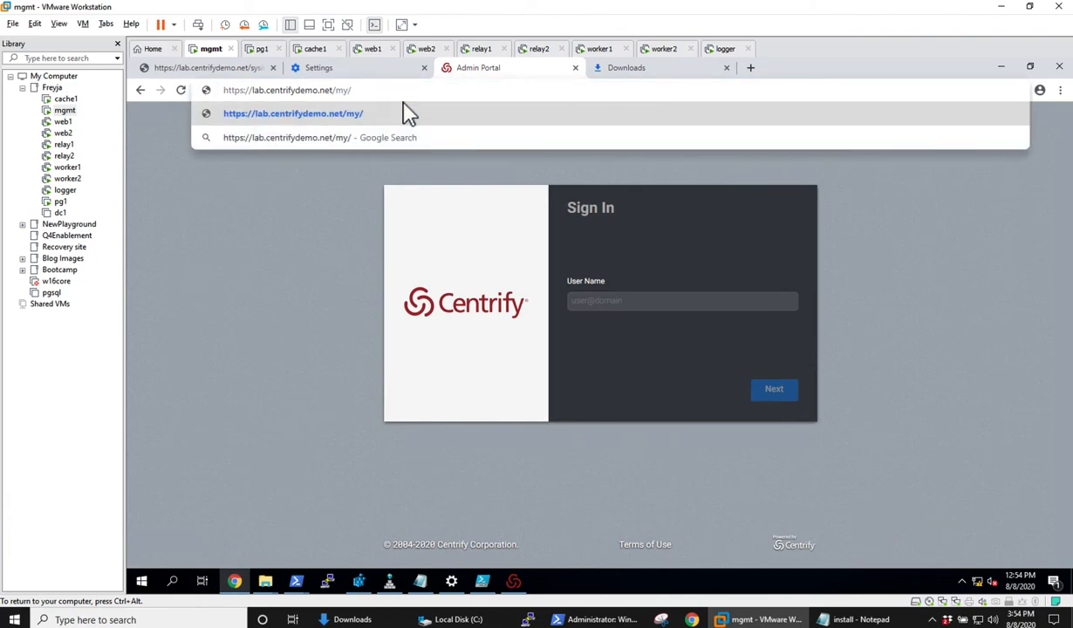
text(health/ping)
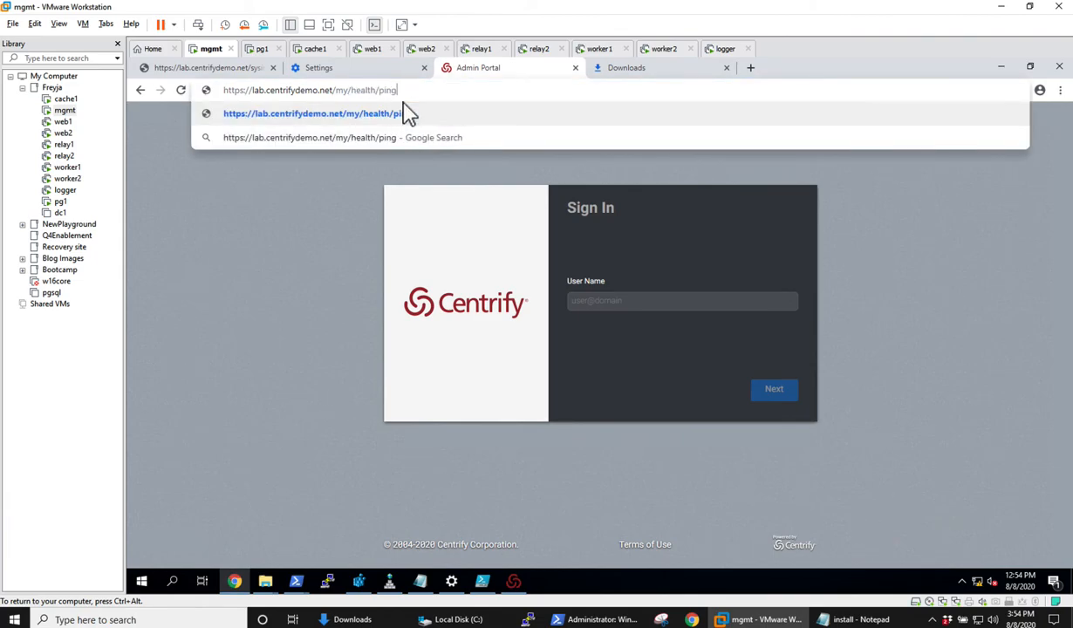
key(Left)
key(Left)
key(Left)
key(Left)
key(Left)
key(Left)
key(Left)
key(Left)
key(BackSpace)
key(BackSpace)
key(BackSpace)
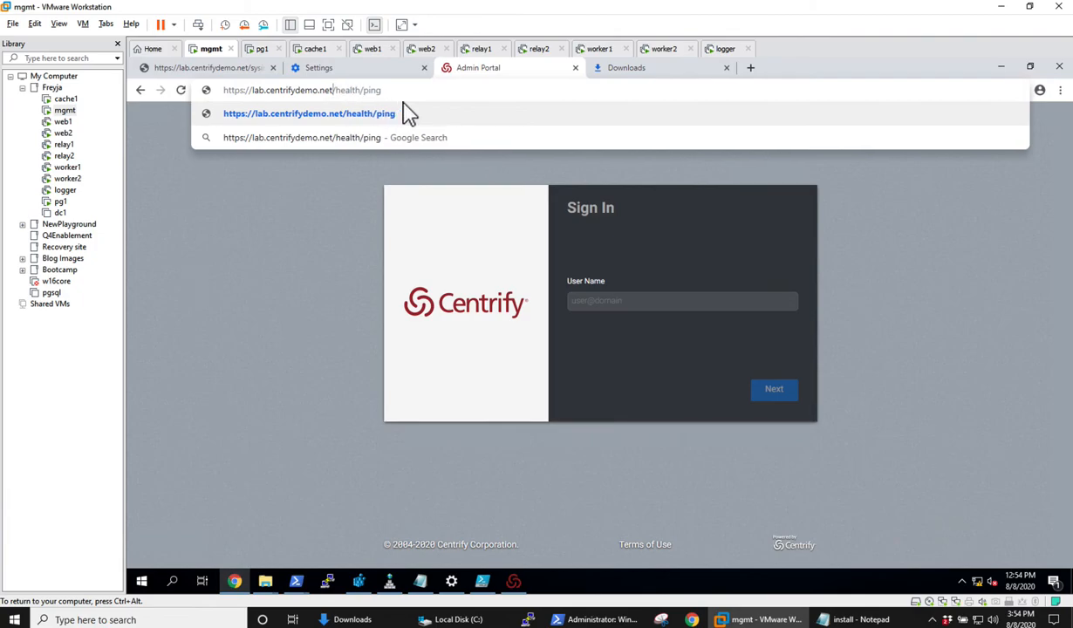
key(Return)
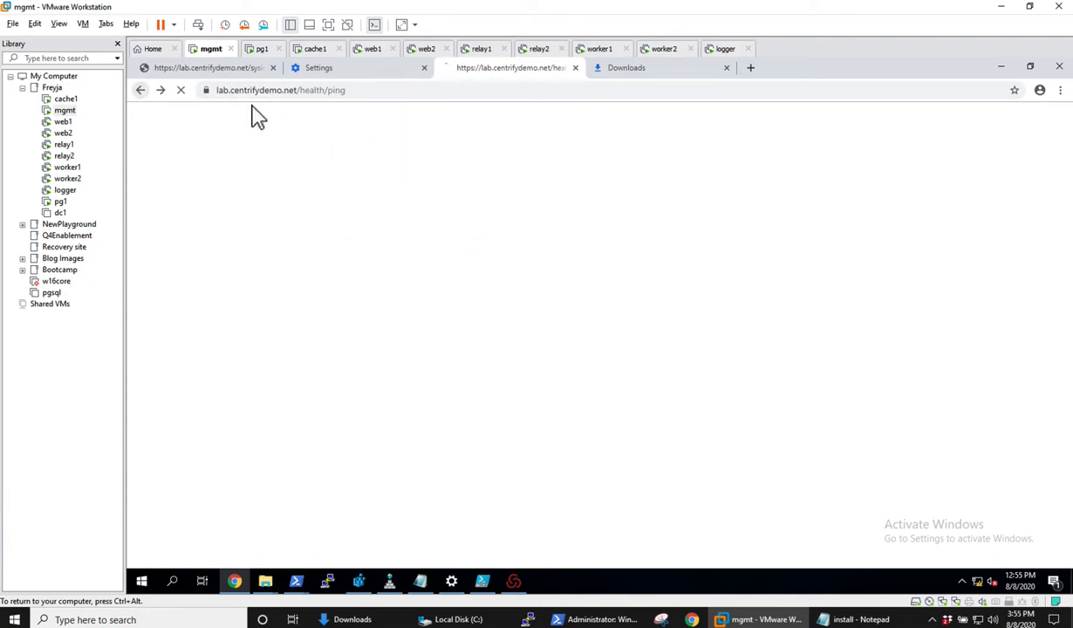
key(ctrl+alt)
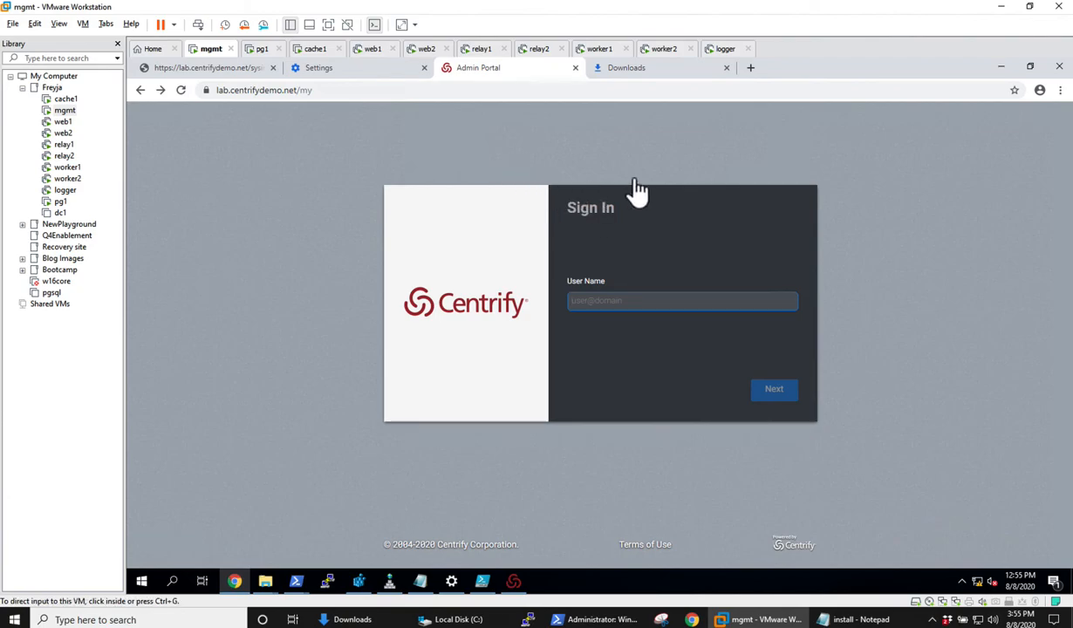
click(344, 91)
click(353, 91)
key(BackSpace)
key(BackSpace)
key(BackSpace)
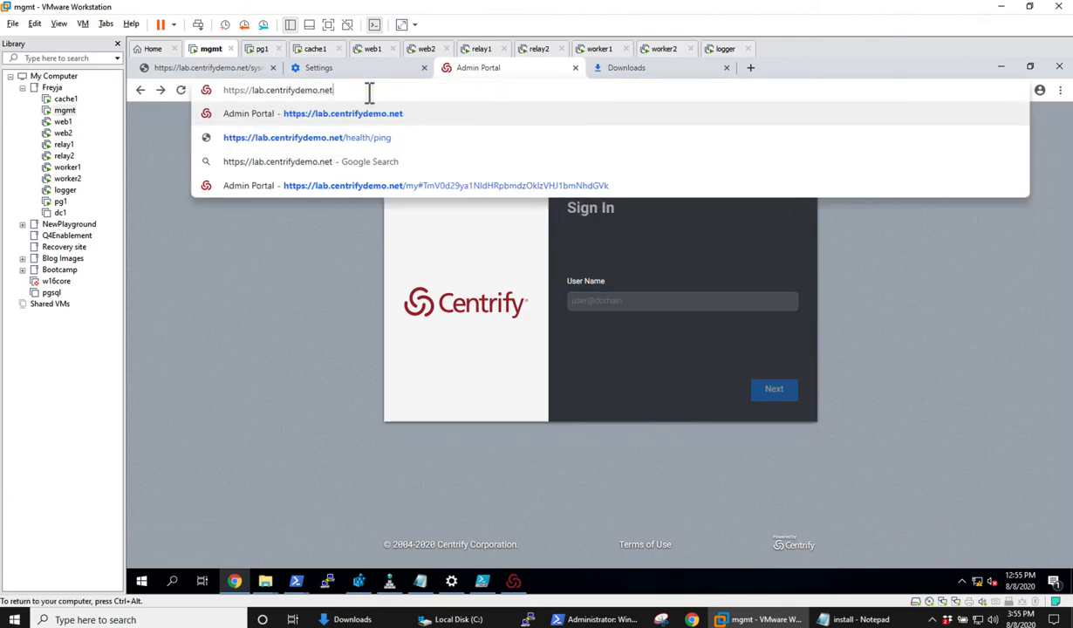
text(/)
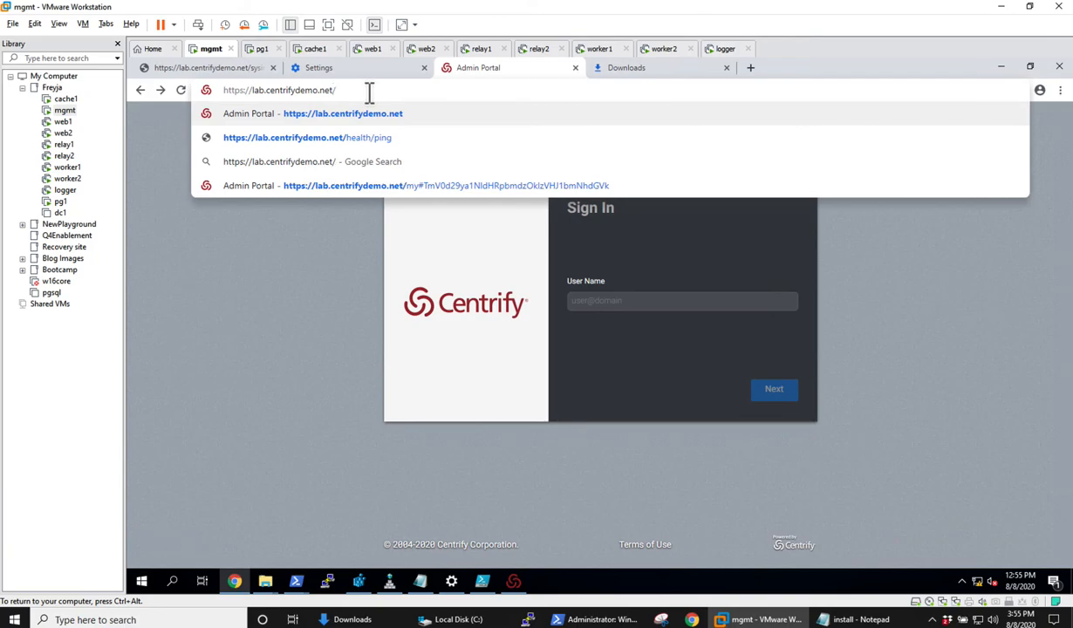
text(sysinfo/)
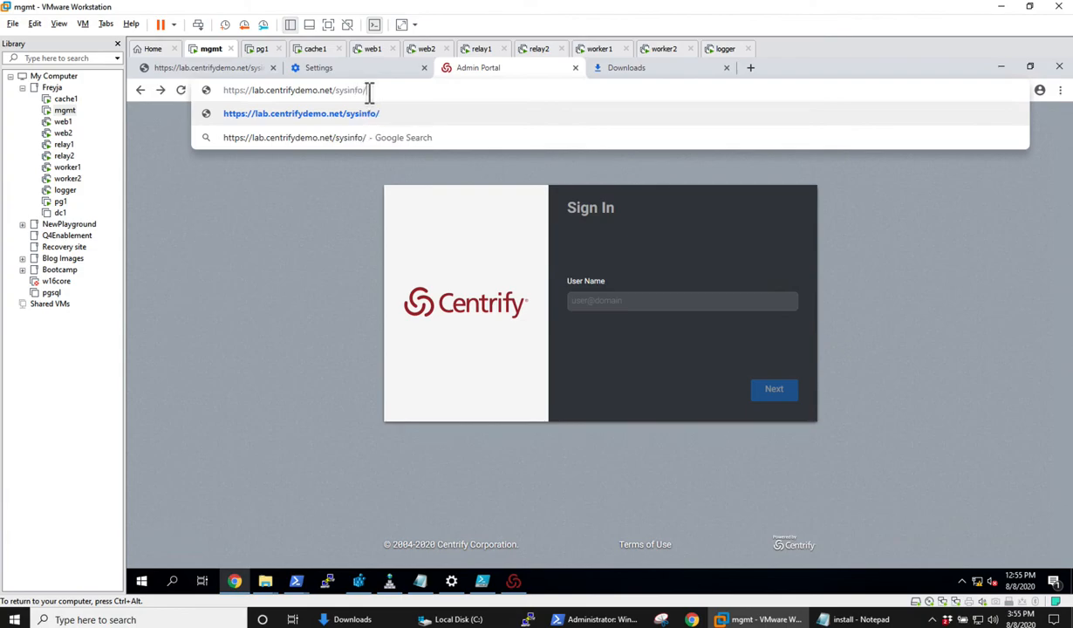
text(version)
key(Return)
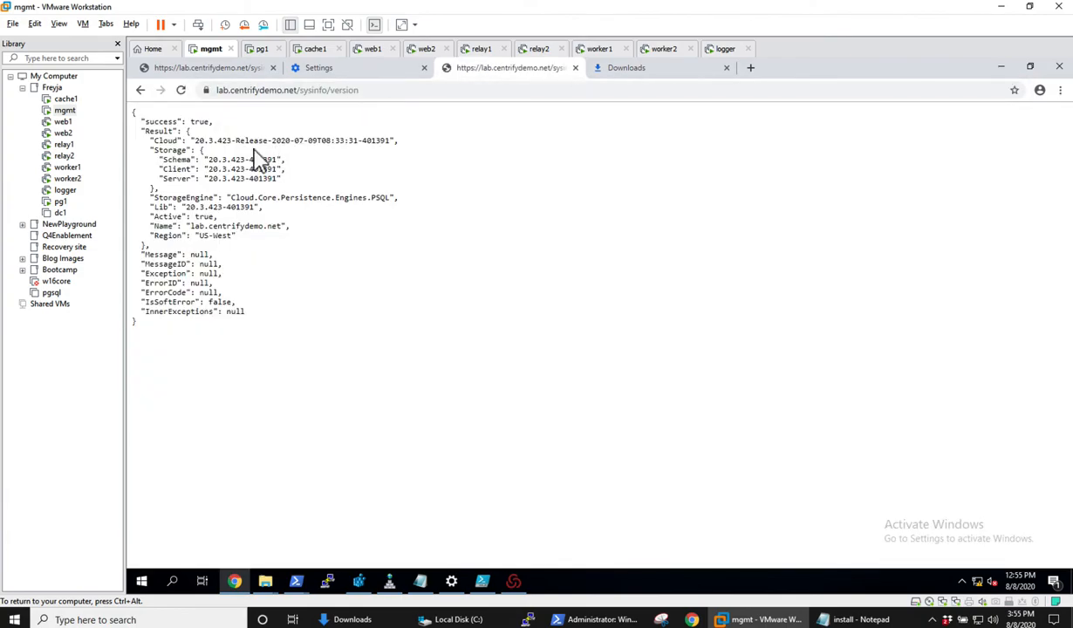
key(ctrl+alt)
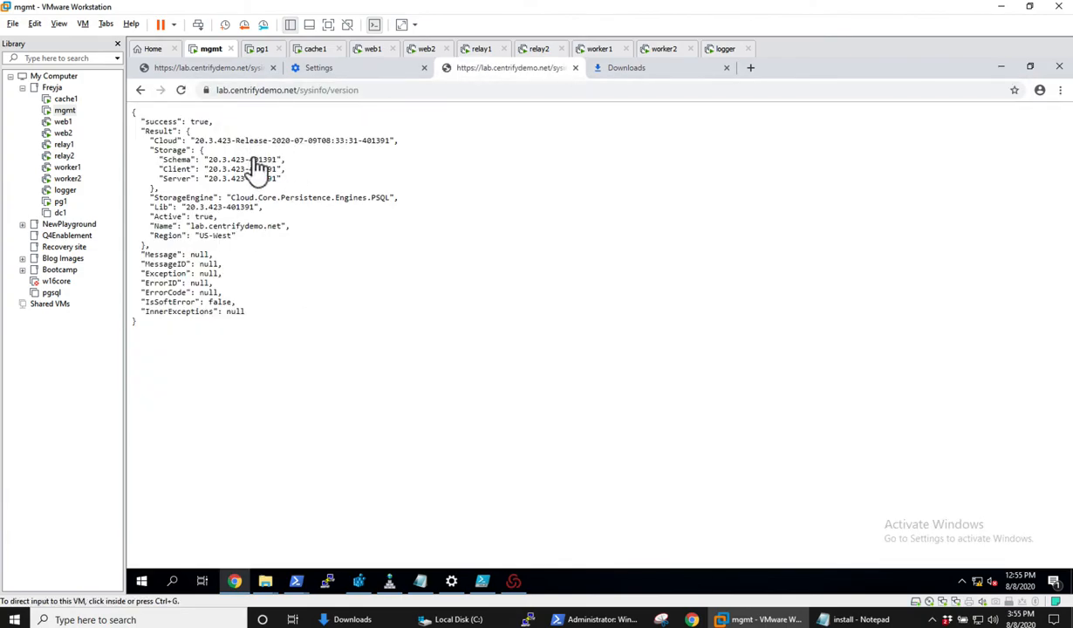
click(141, 99)
click(140, 91)
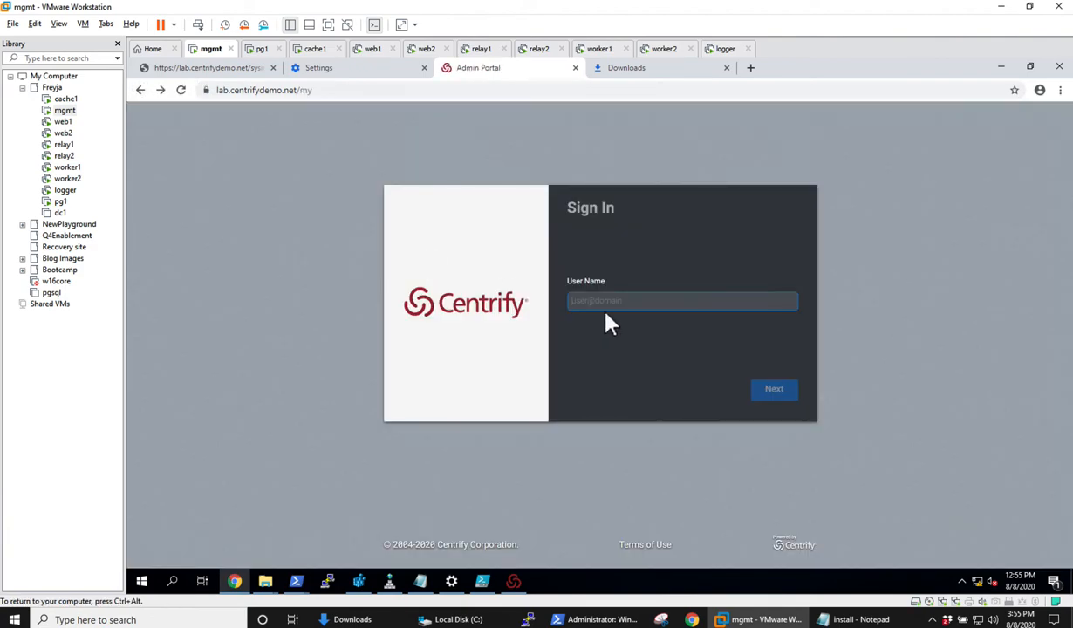
Sign in to the Admin Portal with the administrator's user name and account password.
text(a)
key(BackSpace)
text(admin@freyja.demo)
key(Return)
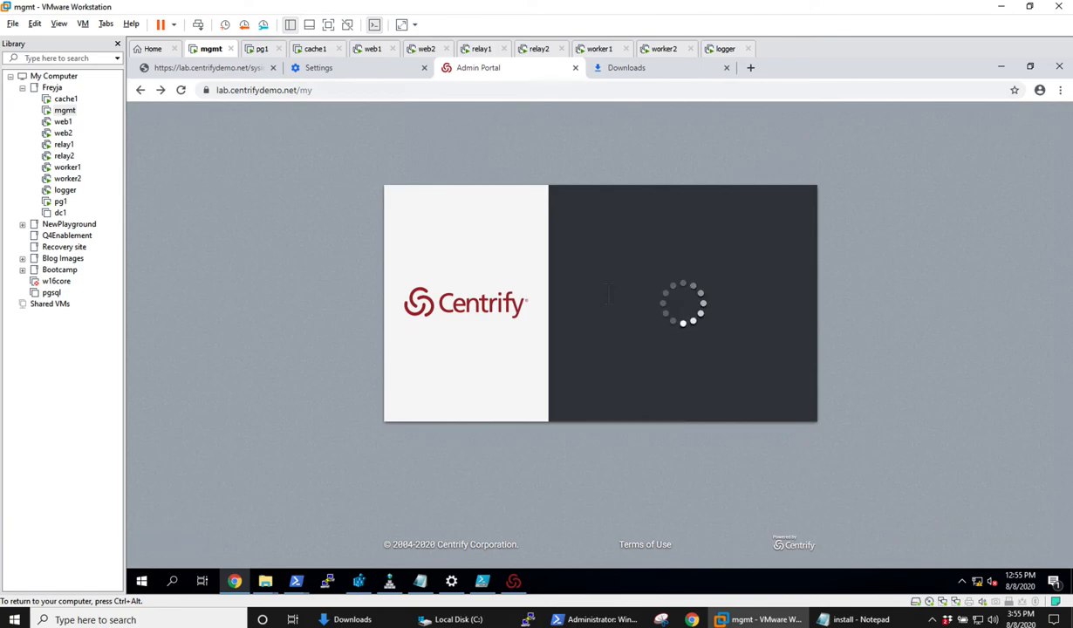
text(******)
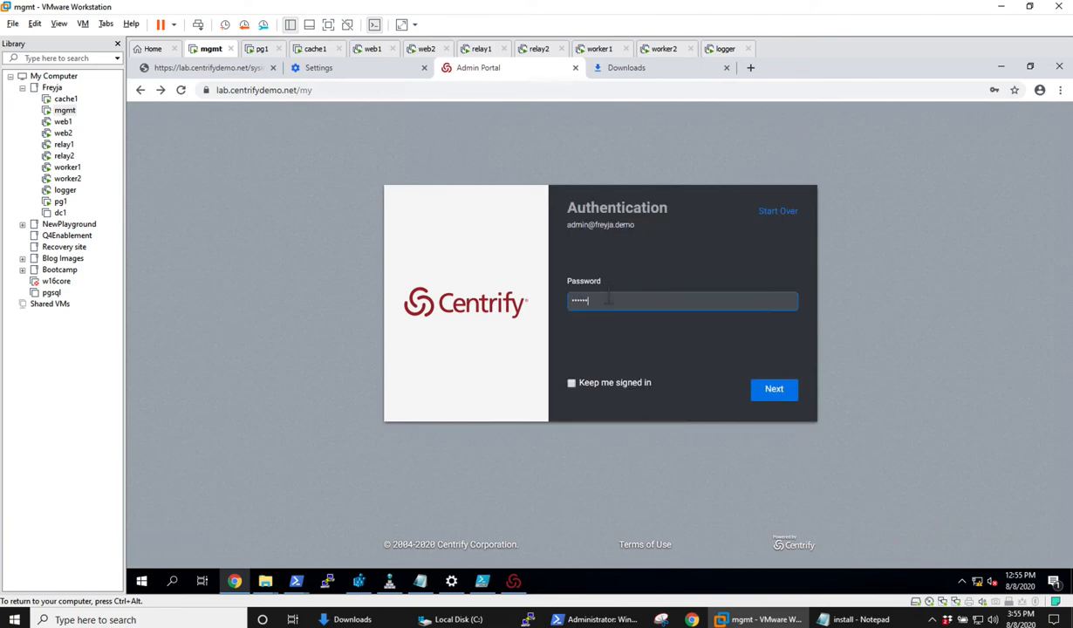
key(Return)
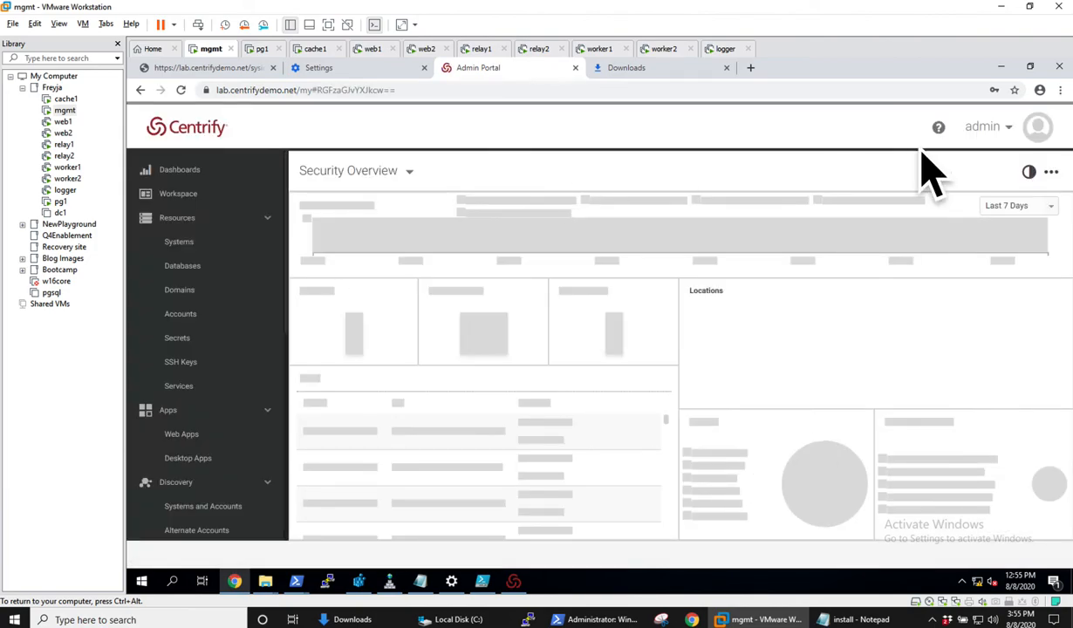
Check which web host serves the new portal session in the About information, and close it.
click(981, 129)
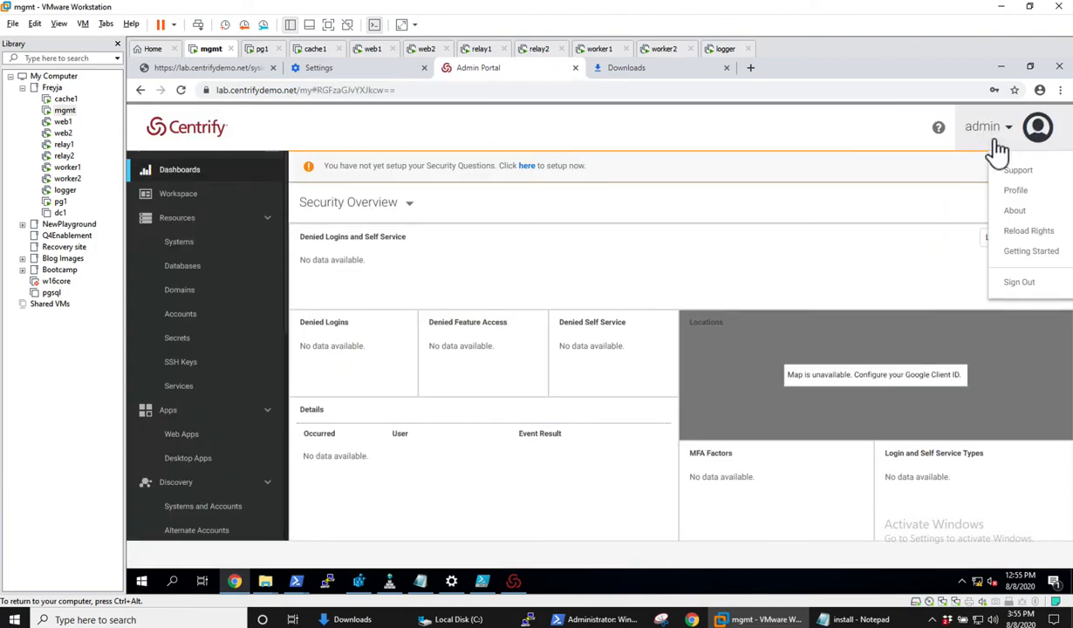
click(1014, 212)
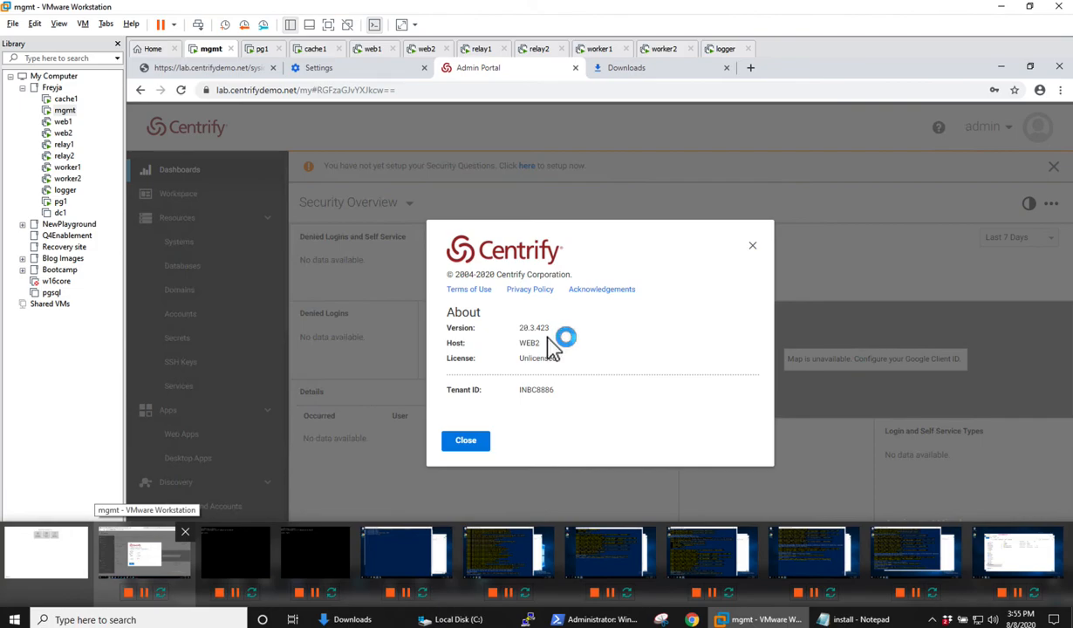
click(467, 442)
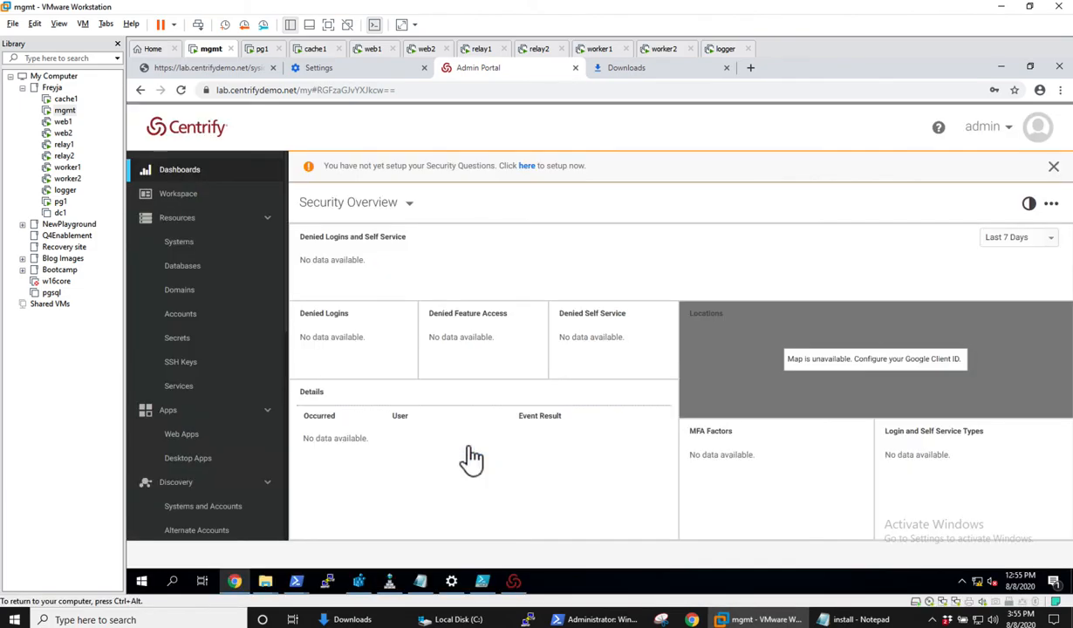